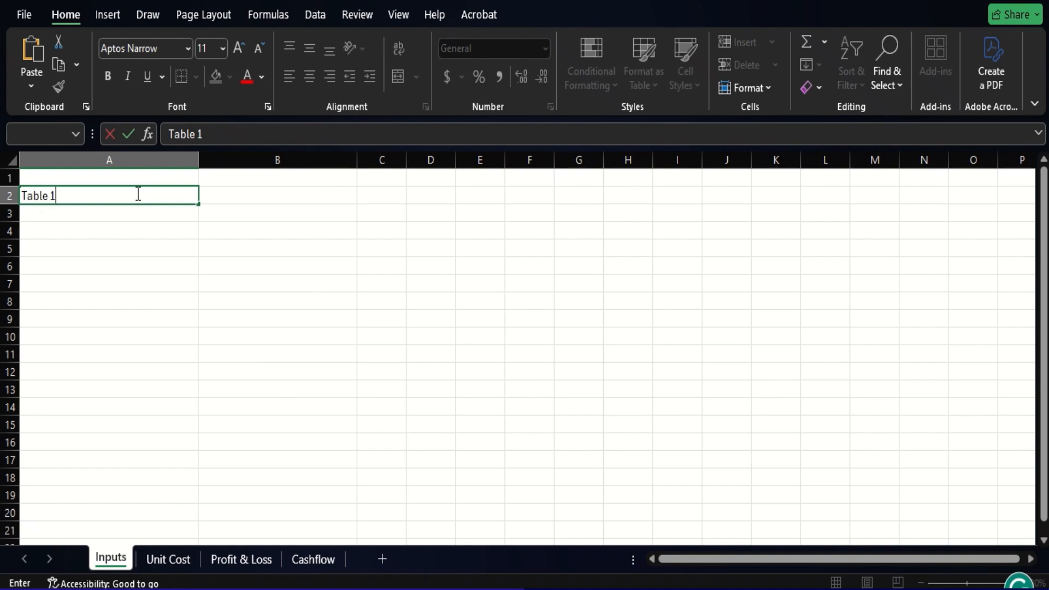
- Complete the title in cell A2 as "Table 1: Assumptions" and make it bold
{"action": "type", "text": ": Assumptions"}
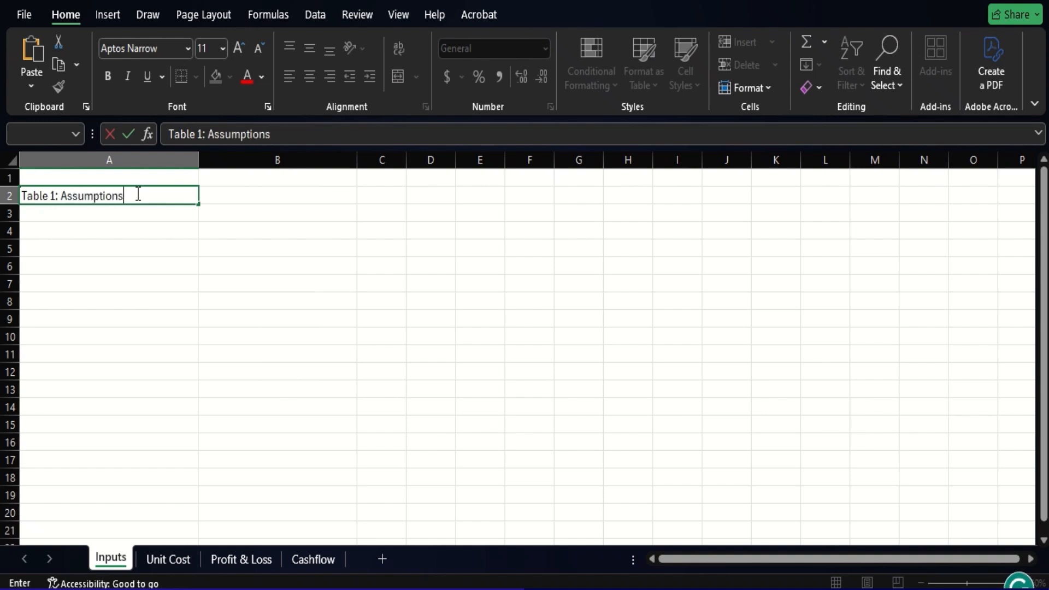
{"action": "key", "text": "Return"}
{"action": "left_click", "coordinate": [137, 193]}
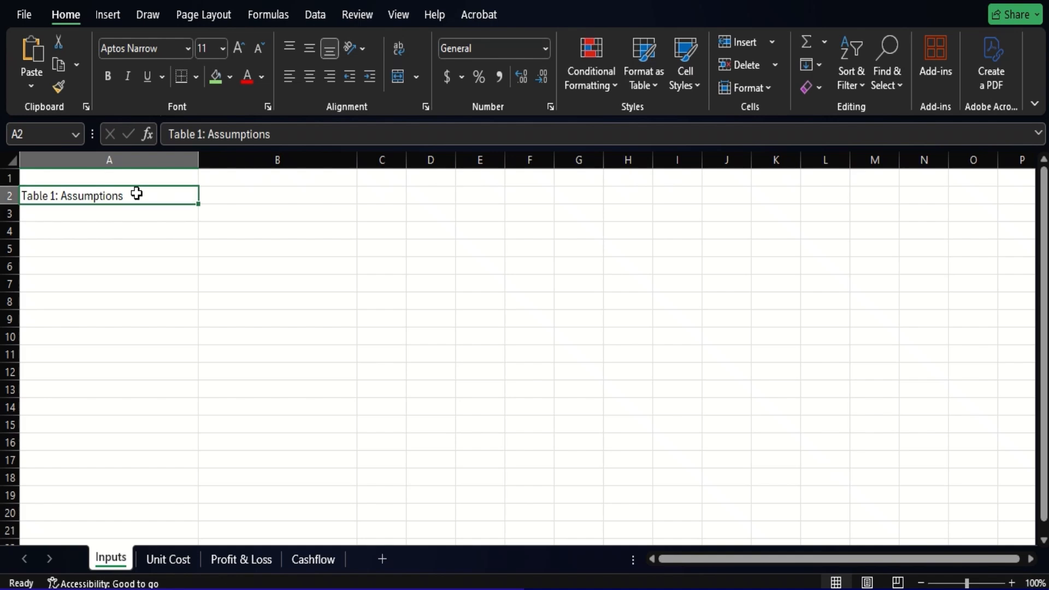
{"action": "key", "text": "ctrl+b"}
{"action": "key", "text": "Return"}
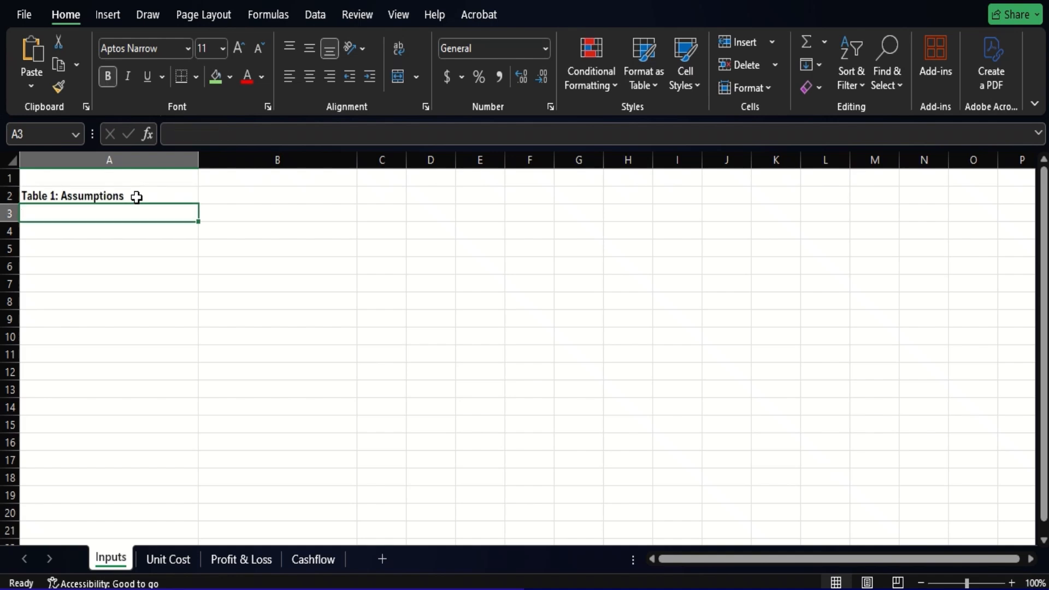
- Enter the column headers "Assumption" in A3 and "Value" in B3
{"action": "type", "text": "Assu"}
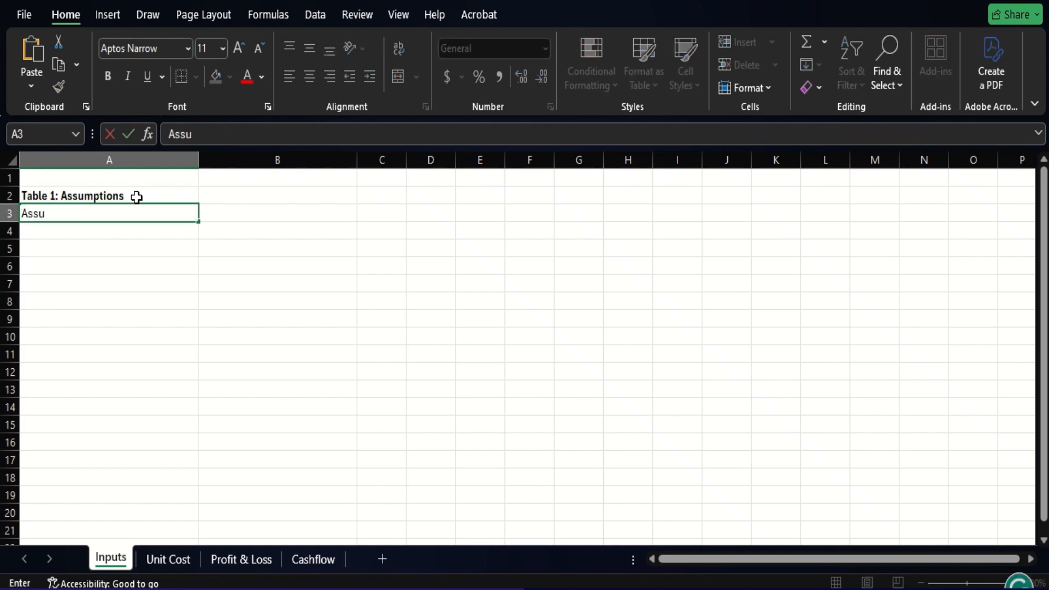
{"action": "type", "text": "mption"}
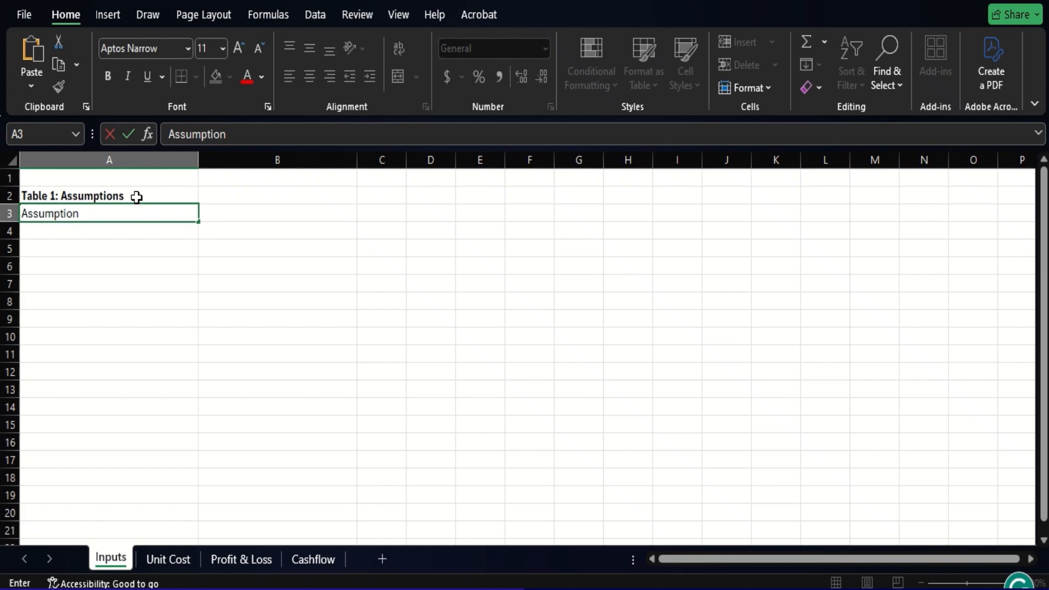
{"action": "key", "text": "Tab"}
{"action": "type", "text": "Value"}
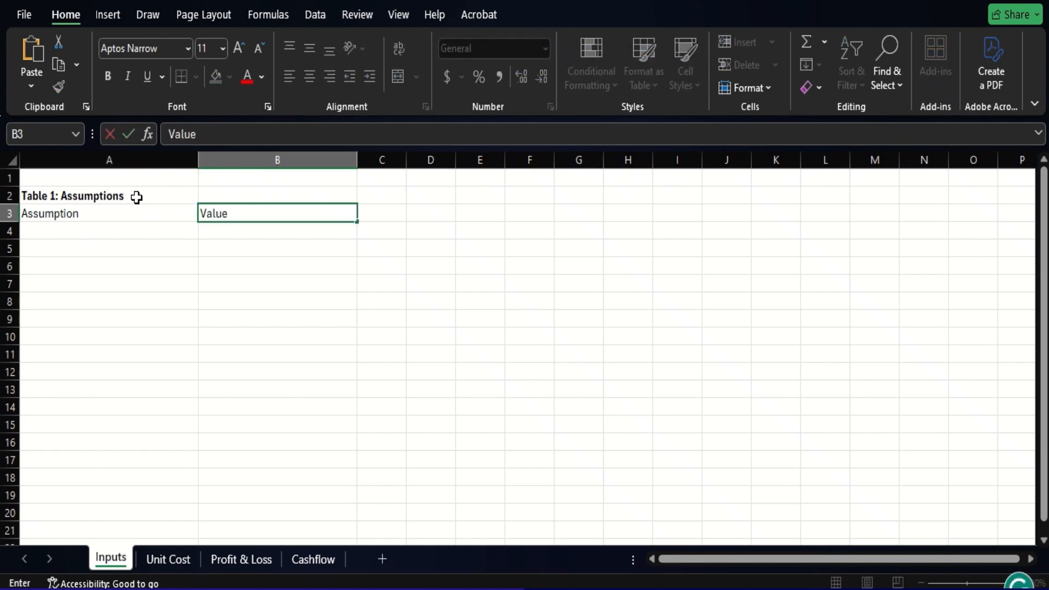
{"action": "key", "text": "Return"}
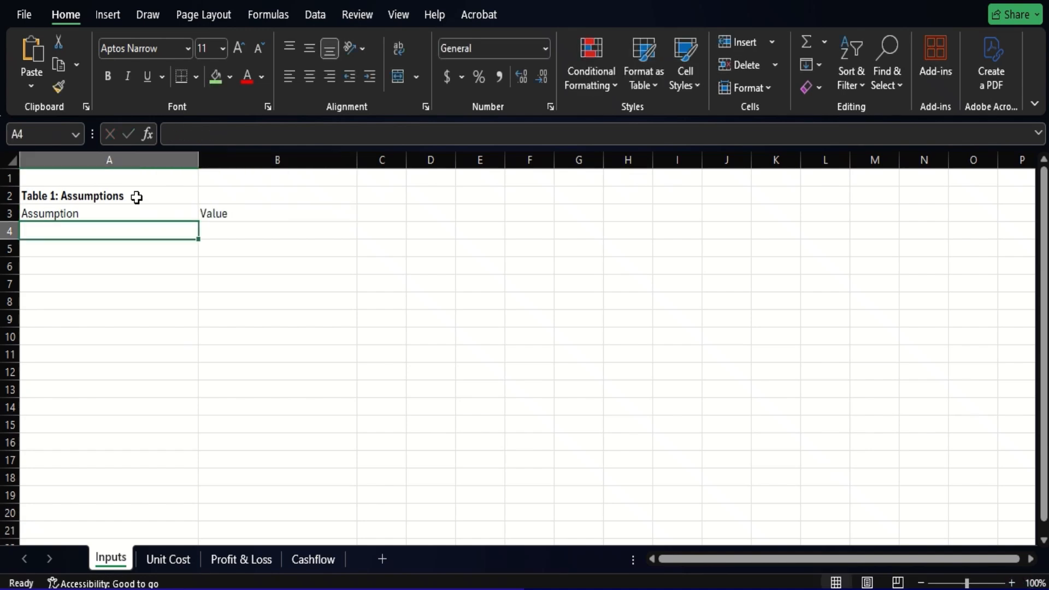
- Make the header cells A3:B3 bold and fill them with the light green theme color
{"action": "key", "text": "Up"}
{"action": "key", "text": "shift+Right"}
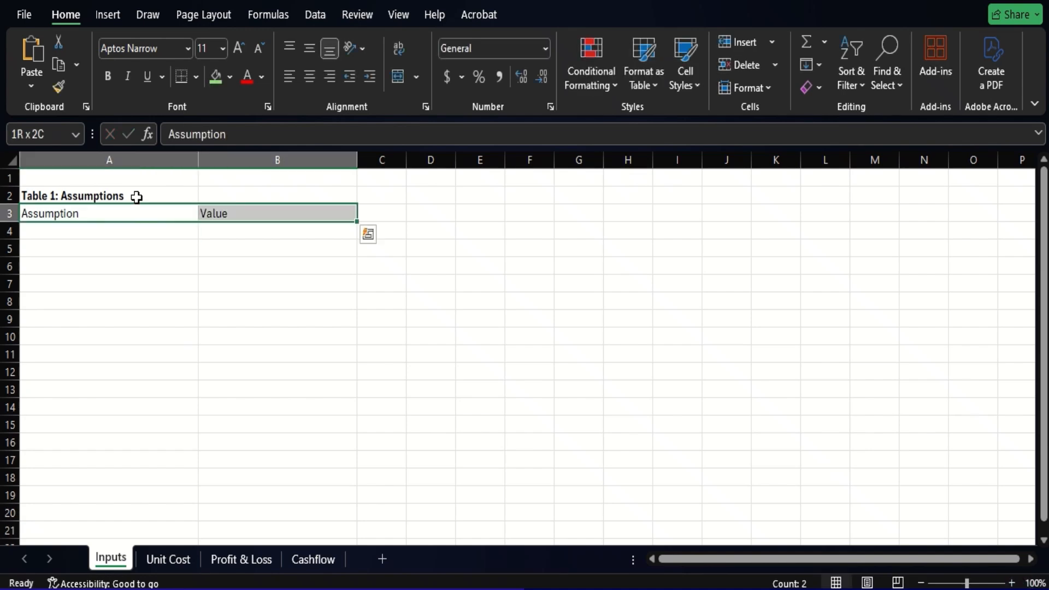
{"action": "key", "text": "ctrl+b"}
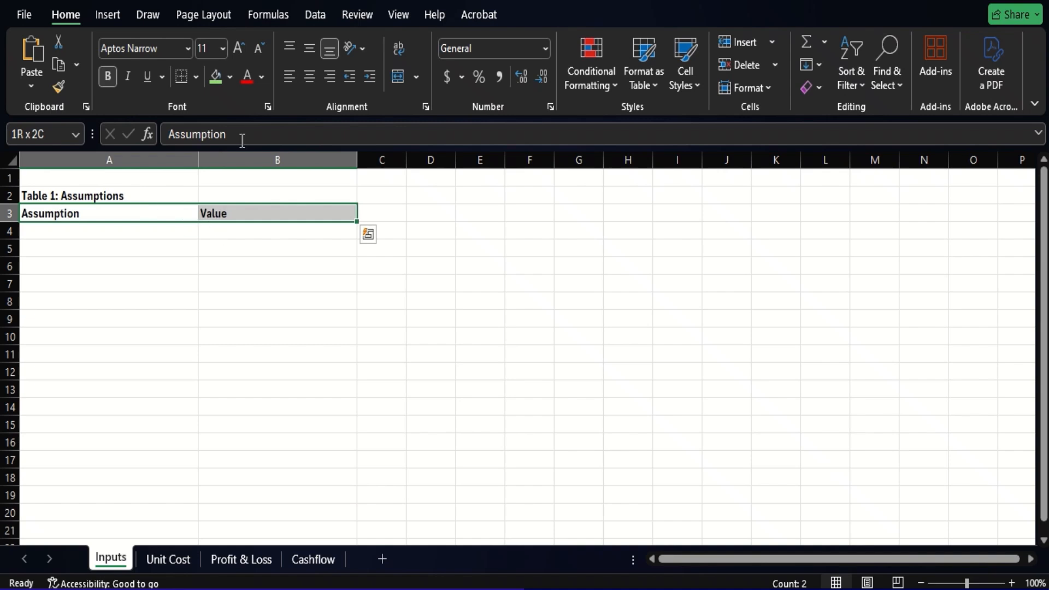
{"action": "left_click", "coordinate": [229, 76]}
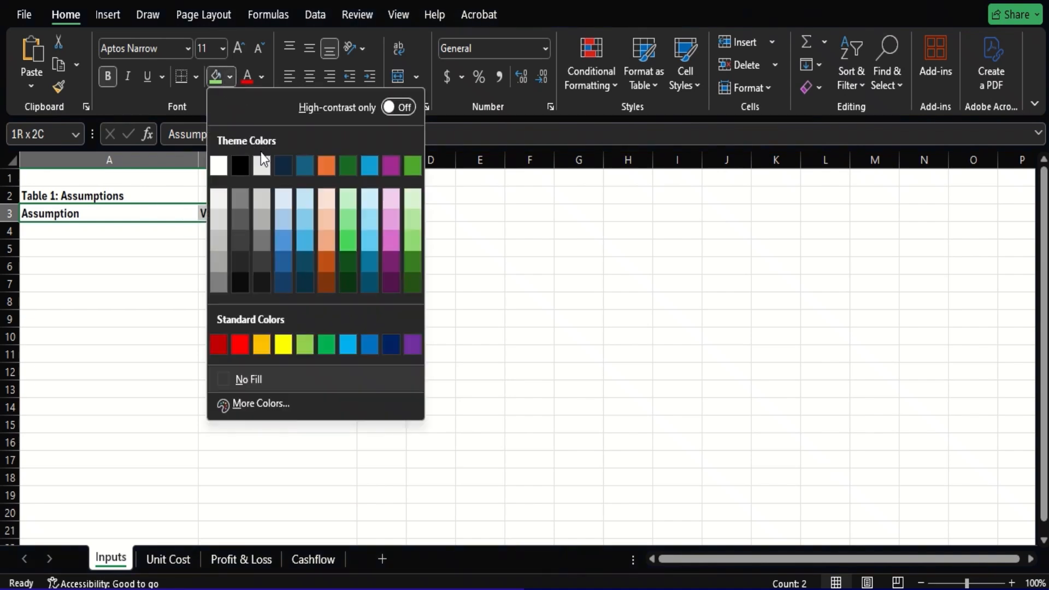
{"action": "left_click", "coordinate": [415, 239]}
- Add the first assumption row, with "Currency" in A4 and "NGN" in B4
{"action": "left_click", "coordinate": [108, 230]}
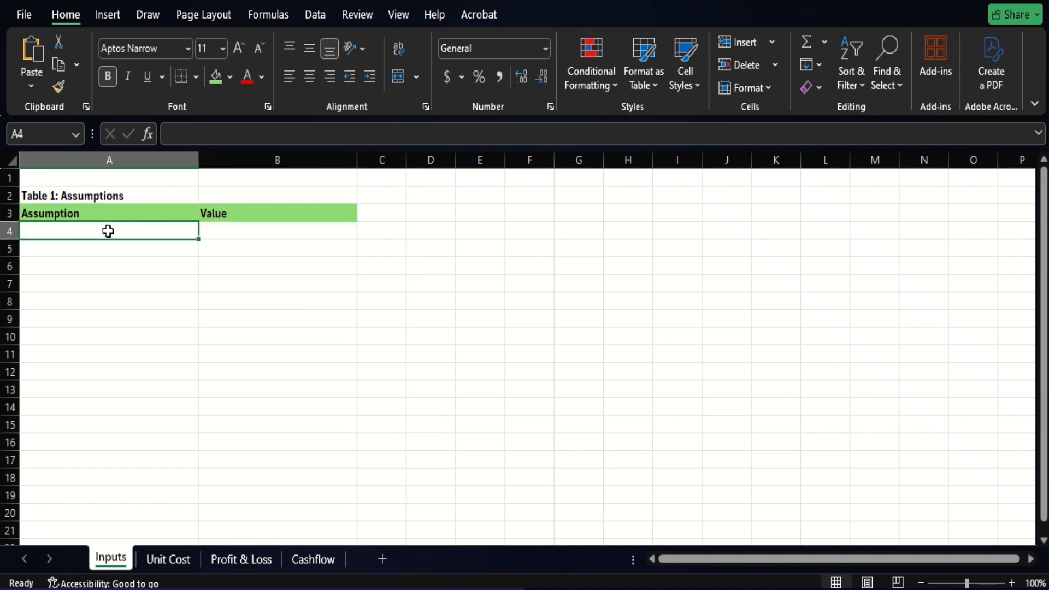
{"action": "type", "text": "C"}
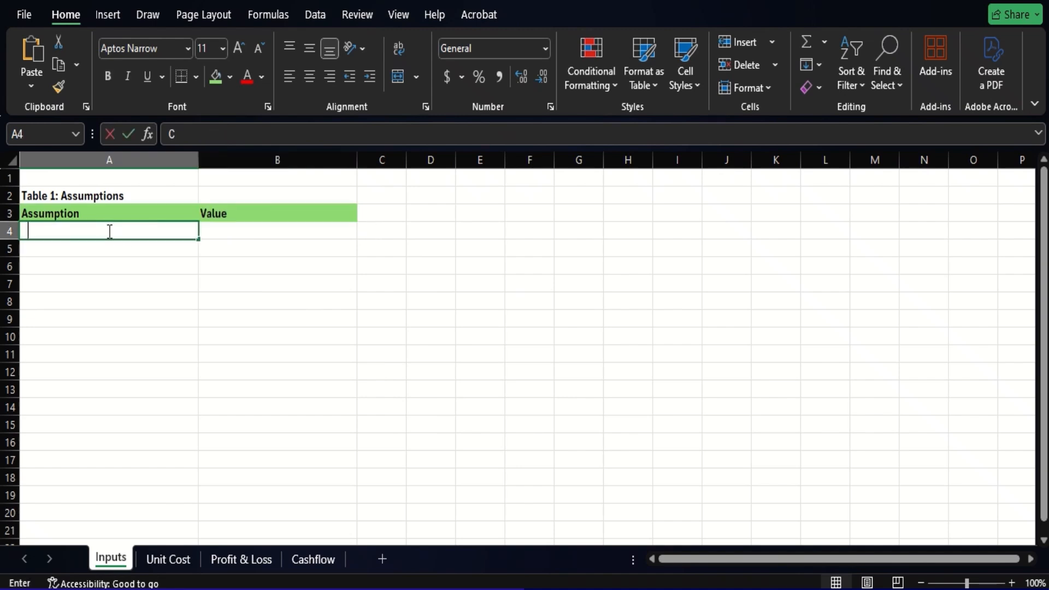
{"action": "type", "text": "urrency"}
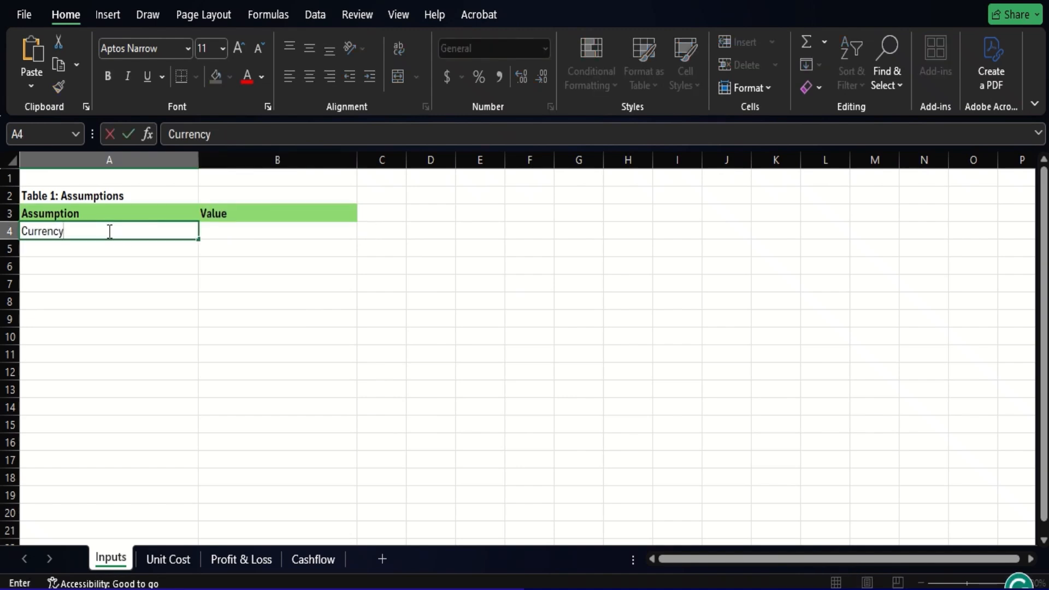
{"action": "key", "text": "Tab"}
{"action": "type", "text": "NGN"}
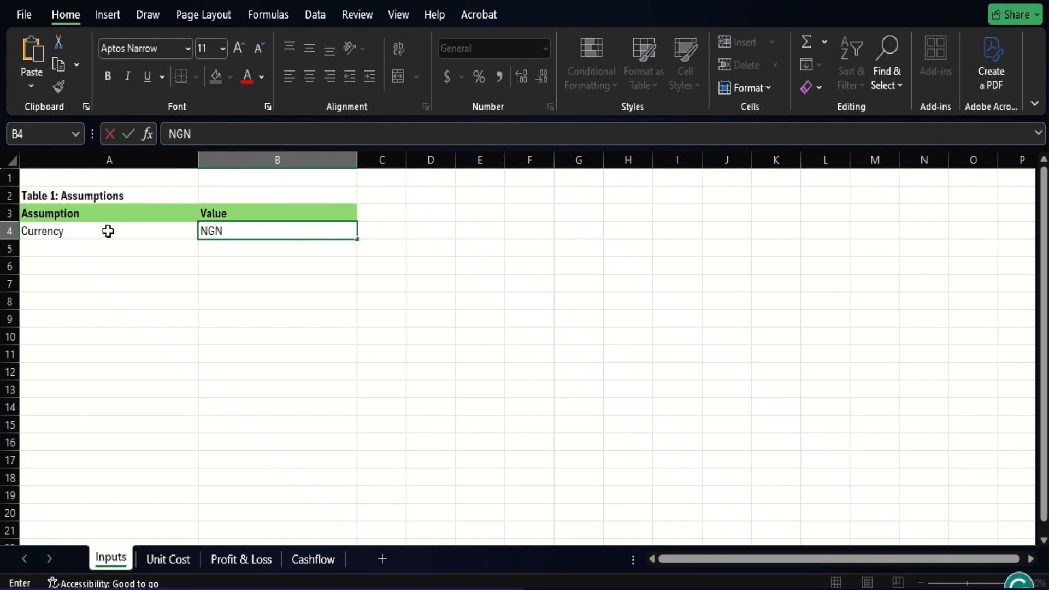
{"action": "key", "text": "Return"}
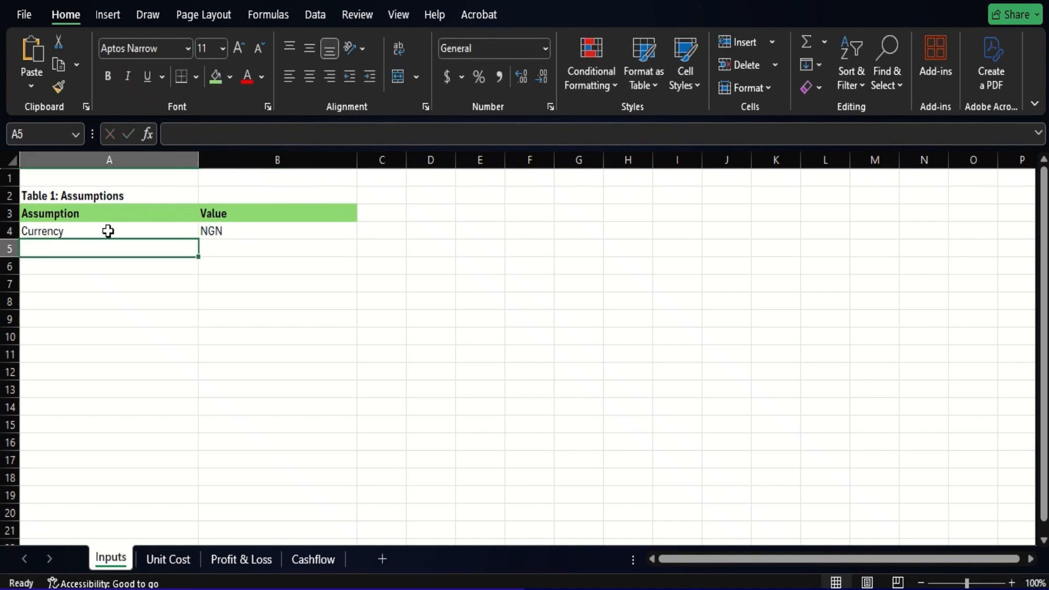
- Enter "USD/NGN Exchange Rate" in A5 with the value 1480 in B5, and narrow column B
{"action": "type", "text": "USD/"}
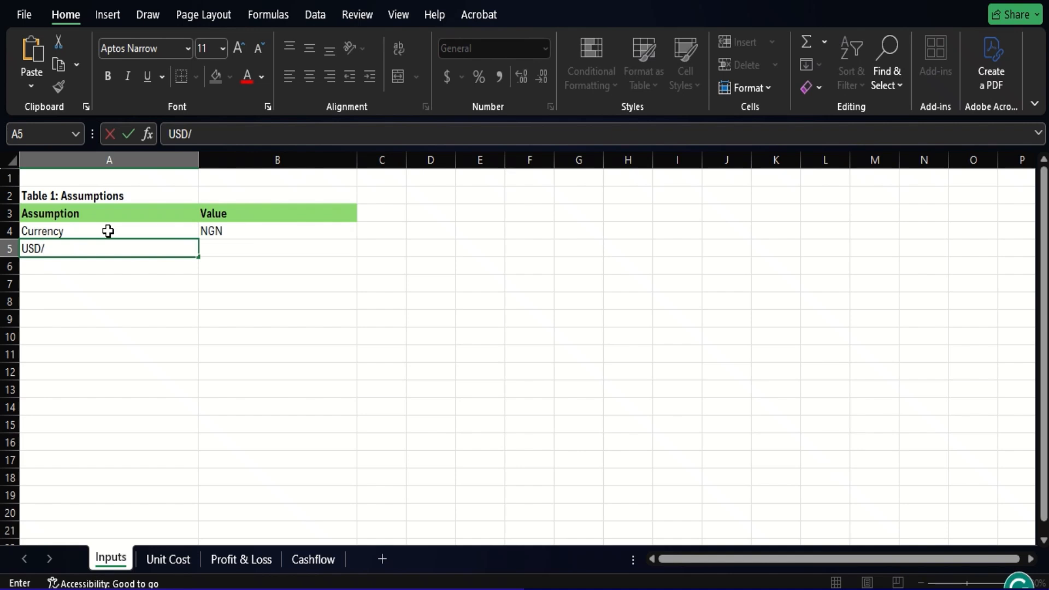
{"action": "type", "text": "NGN Exc"}
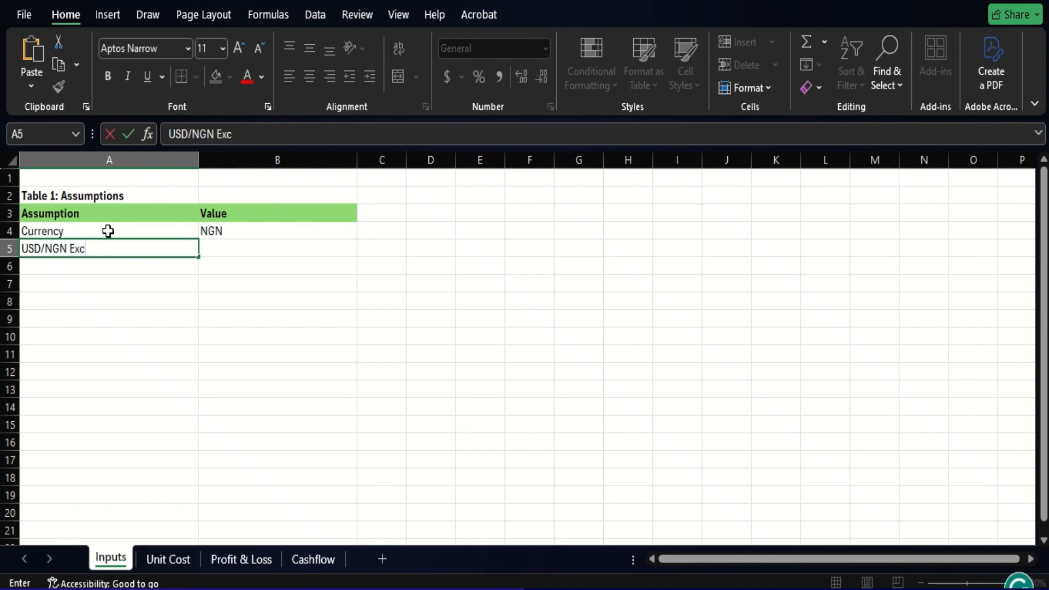
{"action": "type", "text": "hange Rate"}
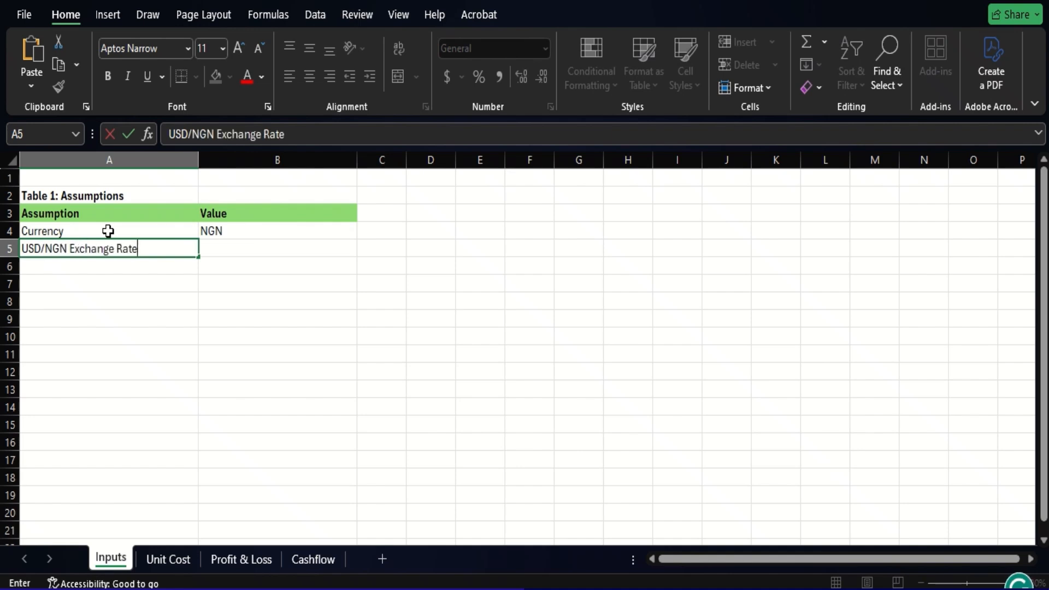
{"action": "key", "text": "Tab"}
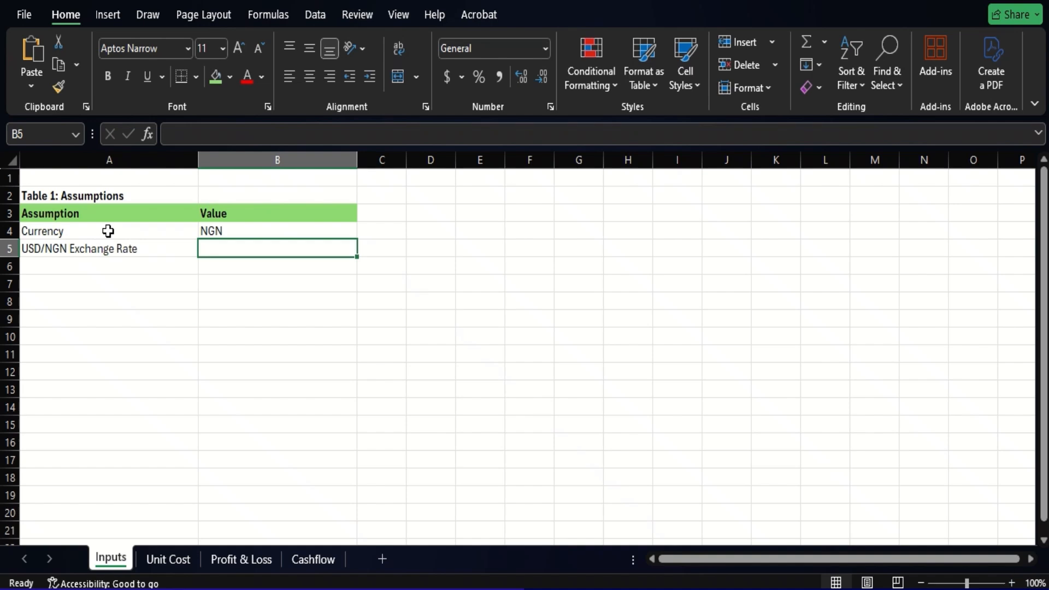
{"action": "type", "text": "1480"}
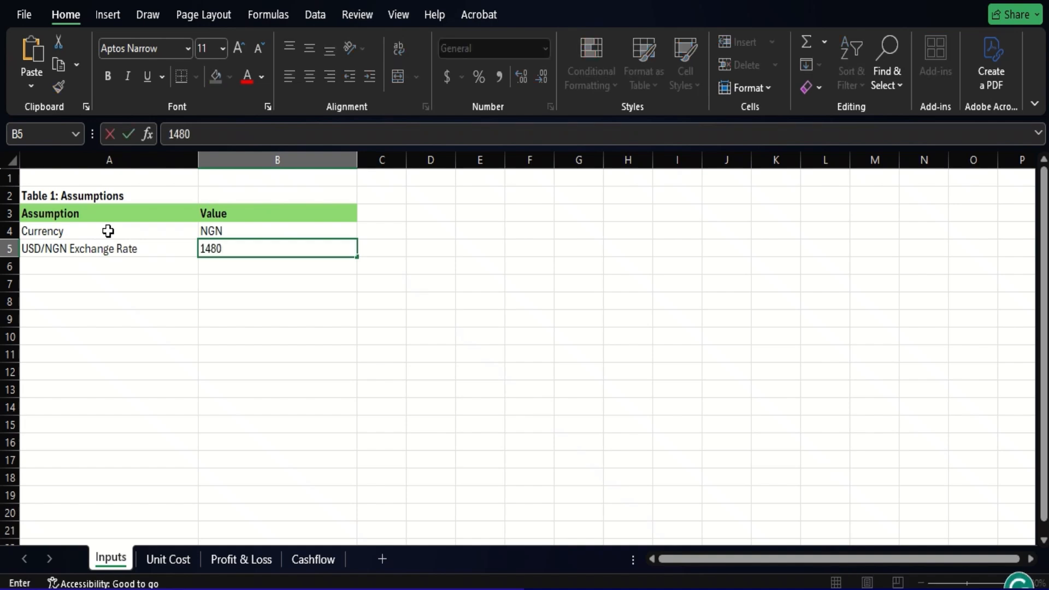
{"action": "key", "text": "Return"}
{"action": "key", "text": "Up"}
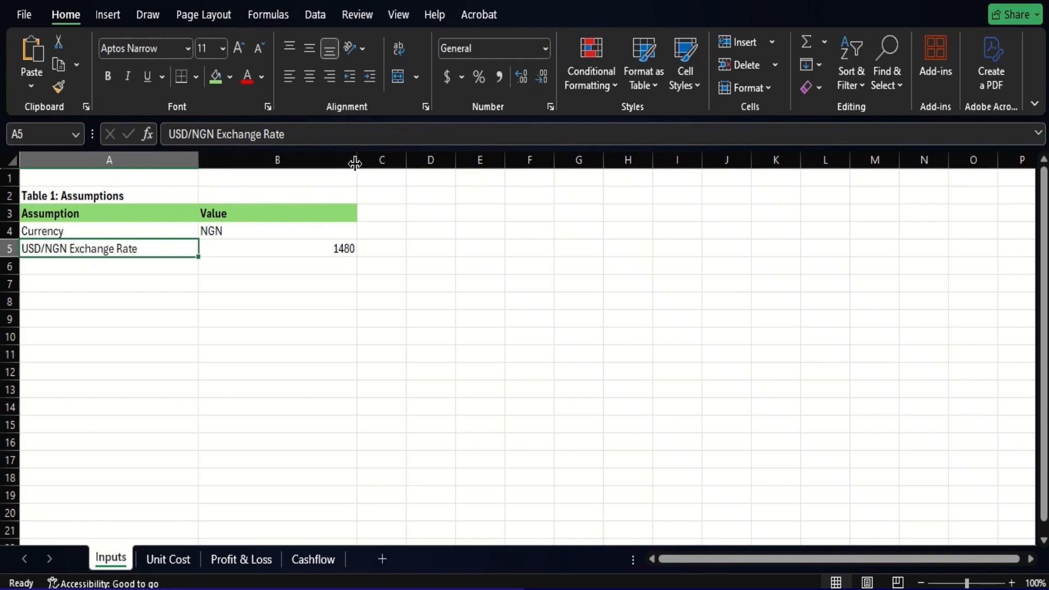
{"action": "left_click_drag", "start_coordinate": [357, 161], "coordinate": [248, 169]}
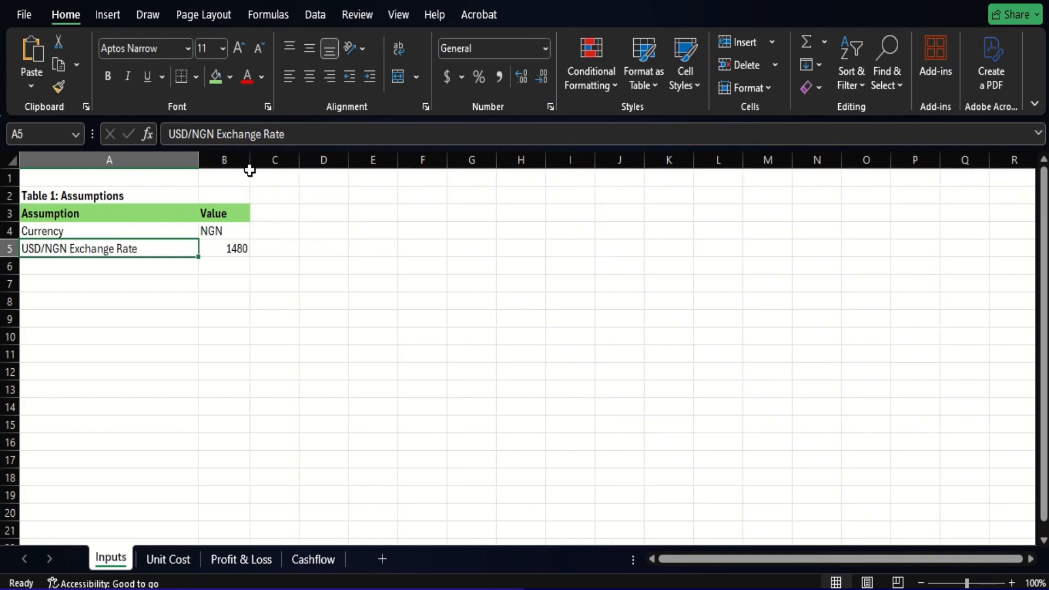
- Format the exchange rate in B5 as Accounting with the ₦ Igbo symbol, and widen column B to fit it
{"action": "left_click", "coordinate": [225, 251]}
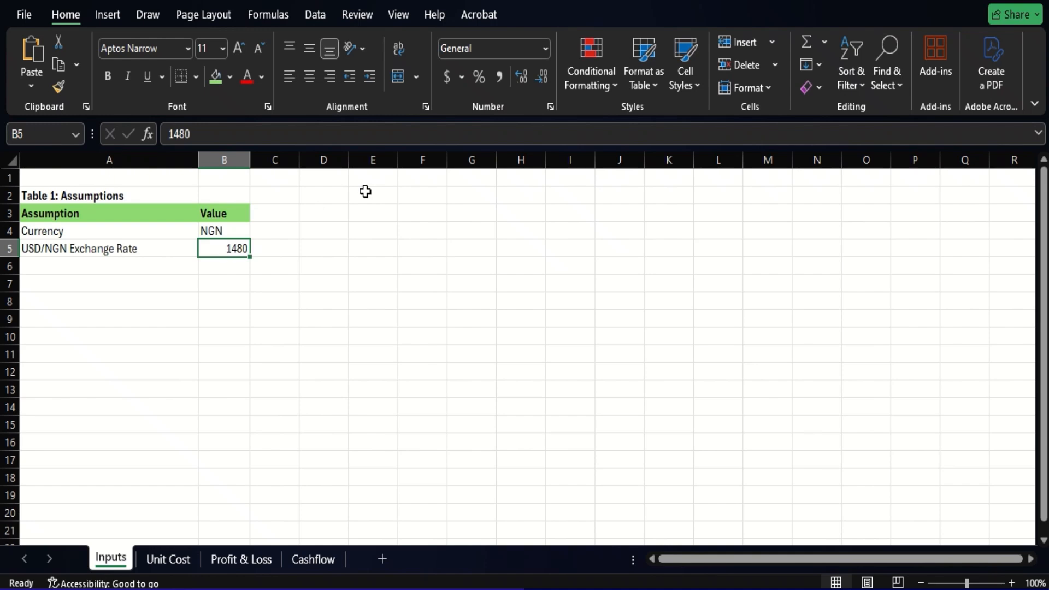
{"action": "left_click", "coordinate": [465, 79]}
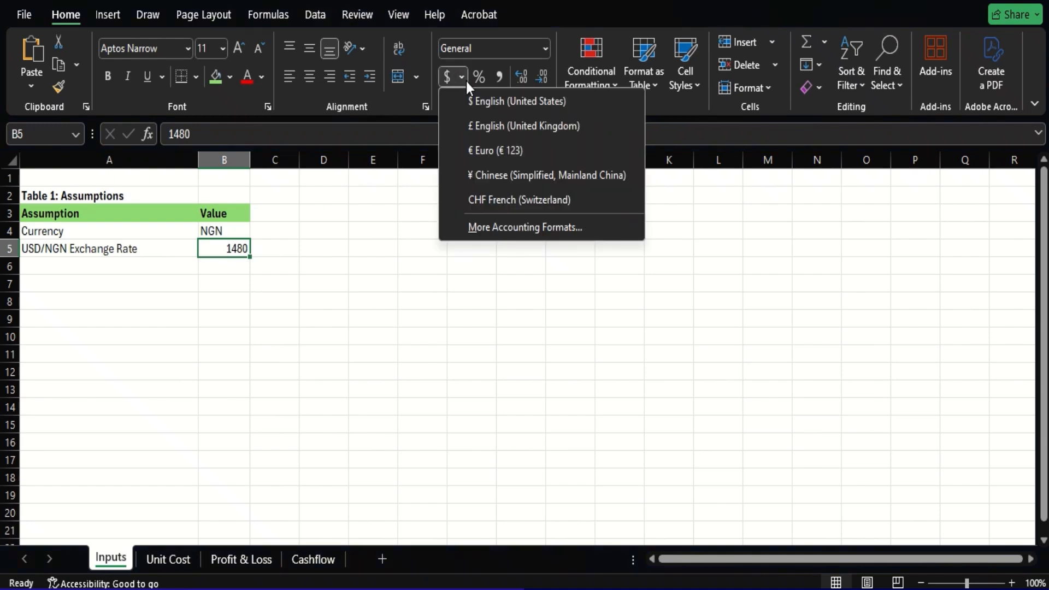
{"action": "left_click", "coordinate": [512, 226]}
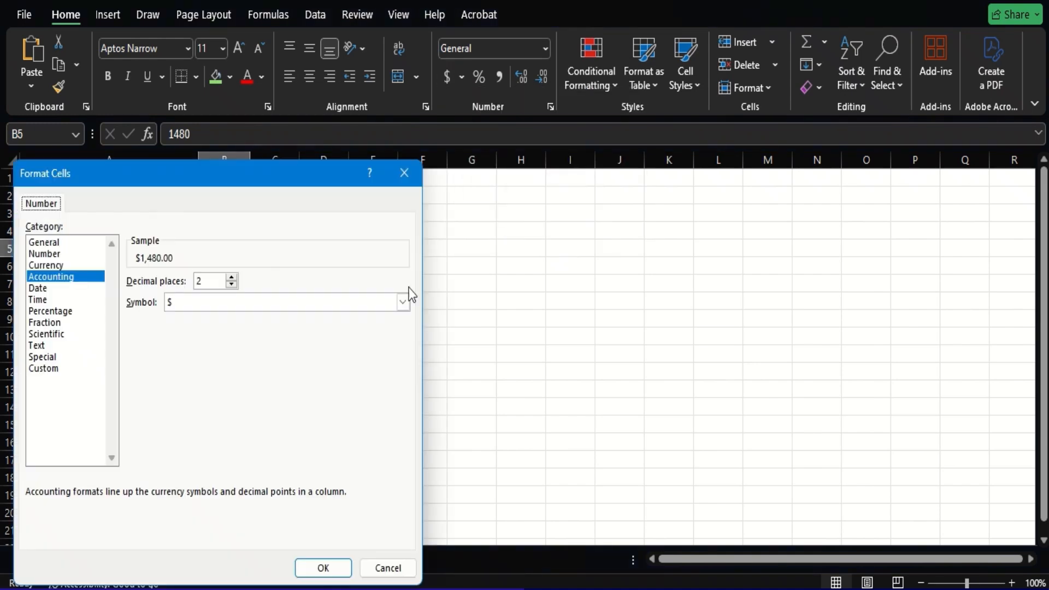
{"action": "left_click", "coordinate": [363, 307]}
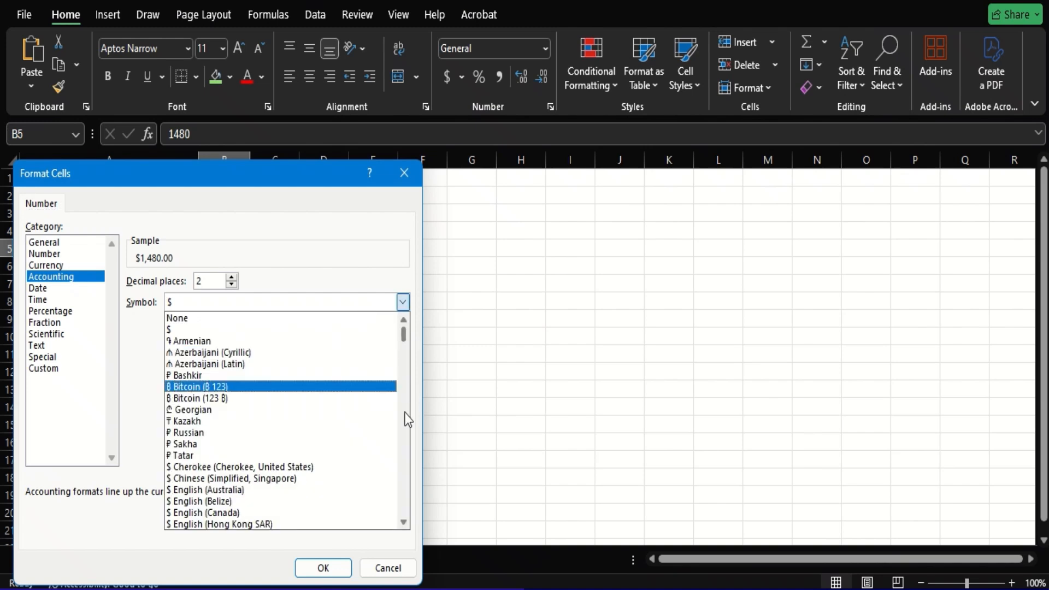
{"action": "scroll", "coordinate": [407, 420], "scroll_direction": "down", "scroll_amount": 10}
{"action": "scroll", "coordinate": [407, 419], "scroll_direction": "down", "scroll_amount": 6}
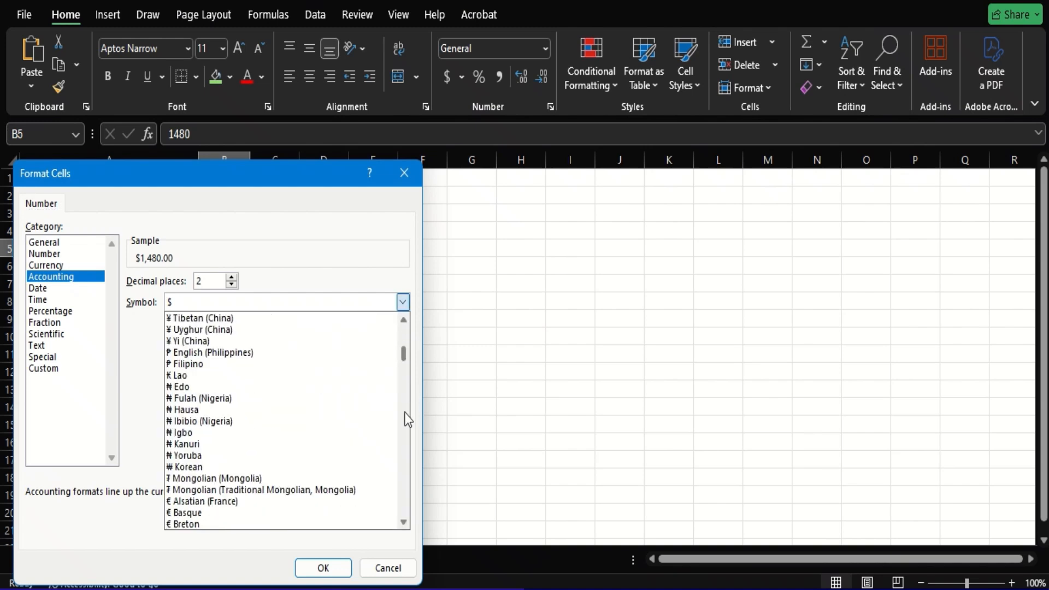
{"action": "left_click", "coordinate": [198, 433]}
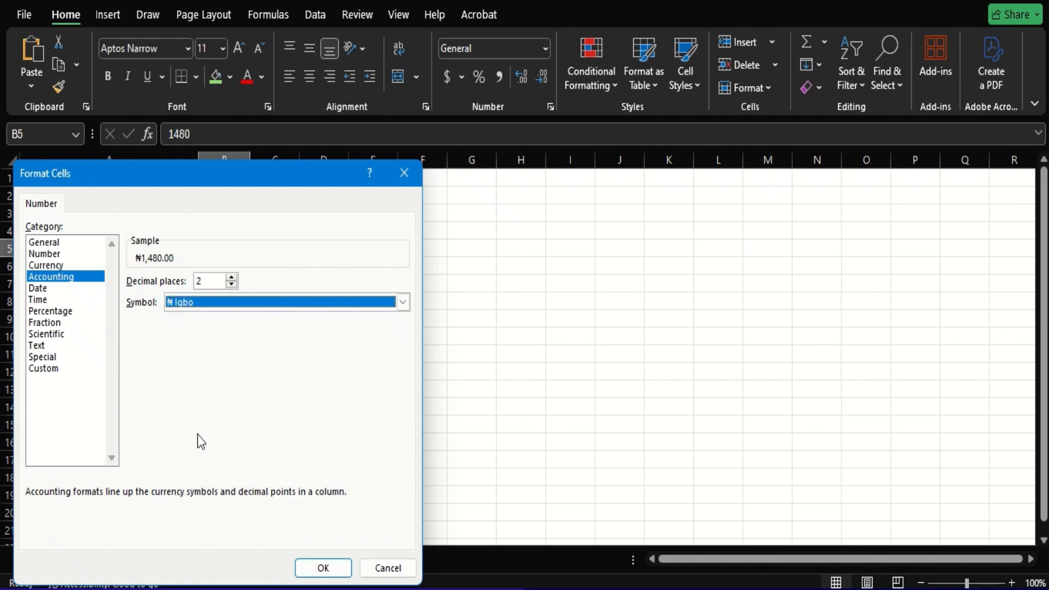
{"action": "left_click", "coordinate": [323, 570]}
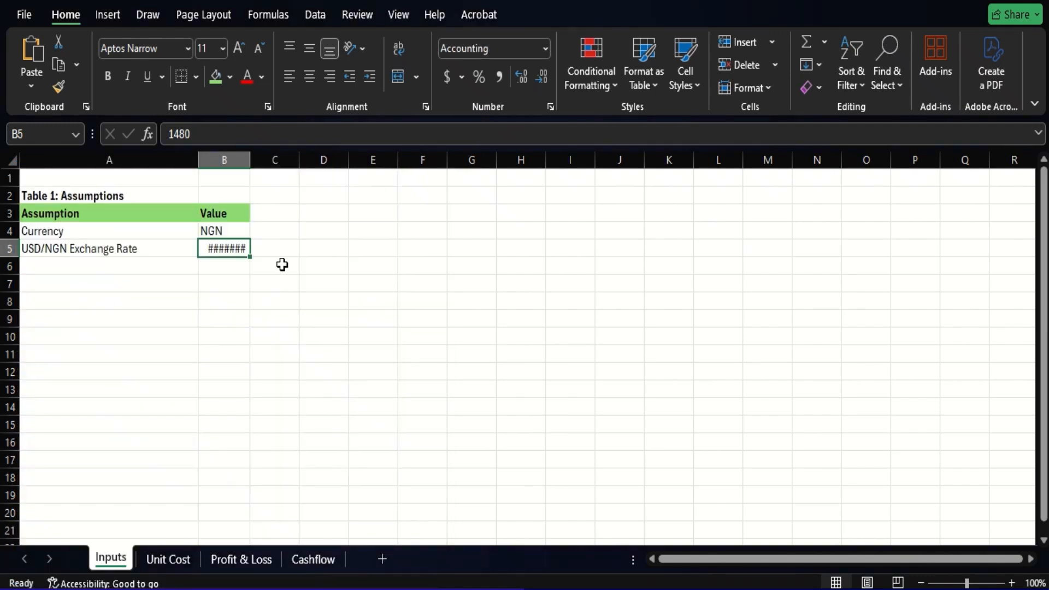
{"action": "left_click_drag", "start_coordinate": [250, 160], "coordinate": [266, 164]}
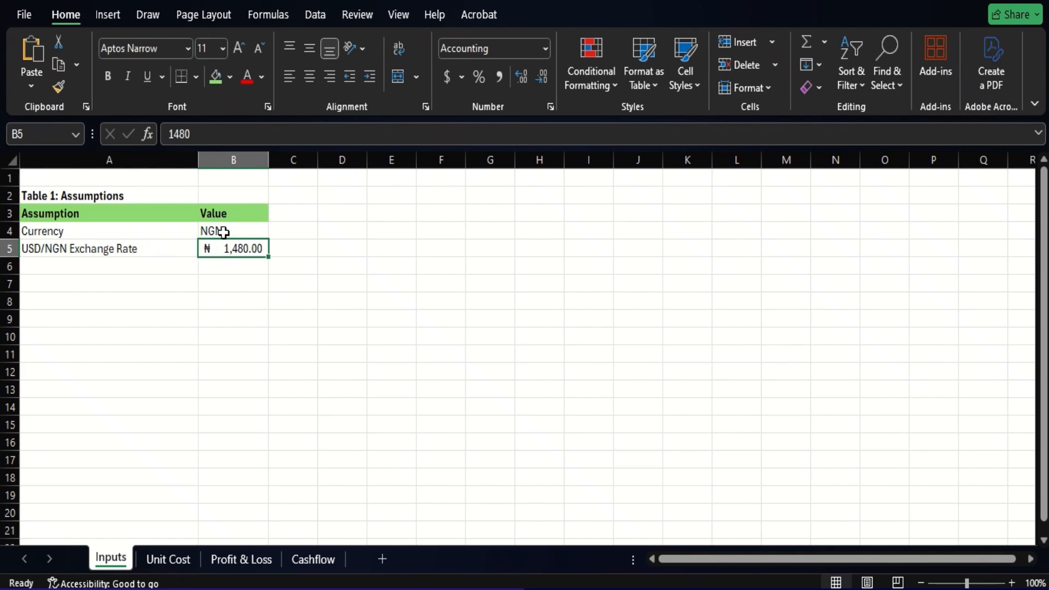
- Set the font color of the input values in B4:B5 to standard blue, and select cell A7
{"action": "left_click_drag", "start_coordinate": [224, 232], "coordinate": [225, 247]}
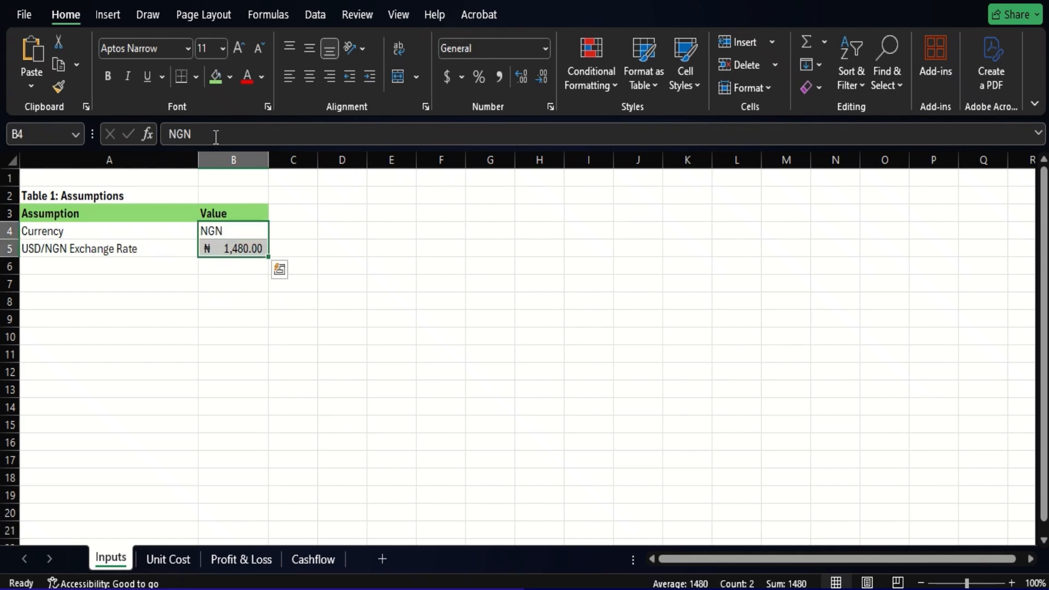
{"action": "left_click", "coordinate": [264, 78]}
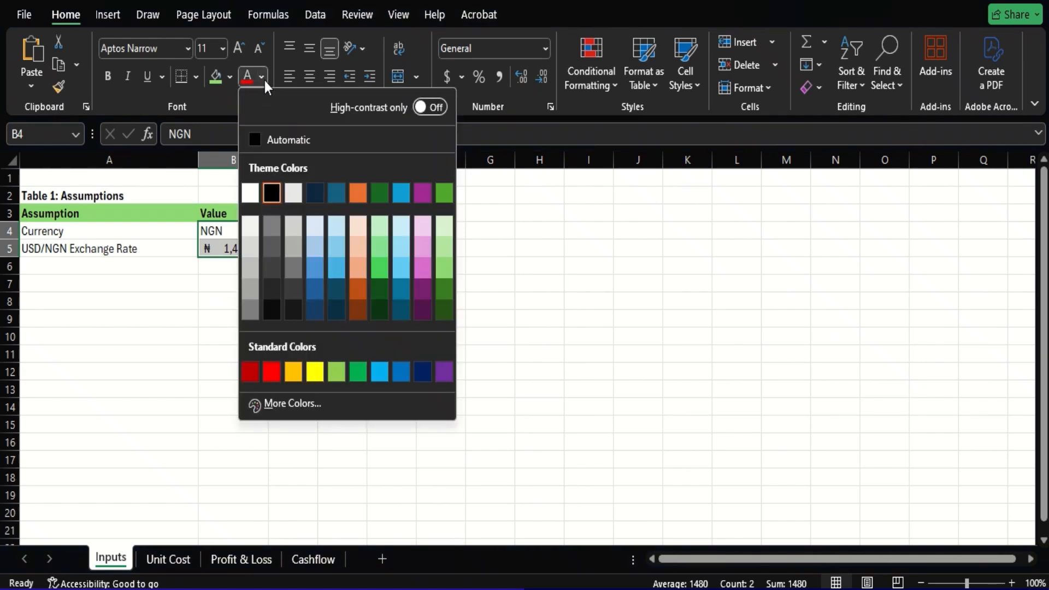
{"action": "left_click", "coordinate": [405, 374]}
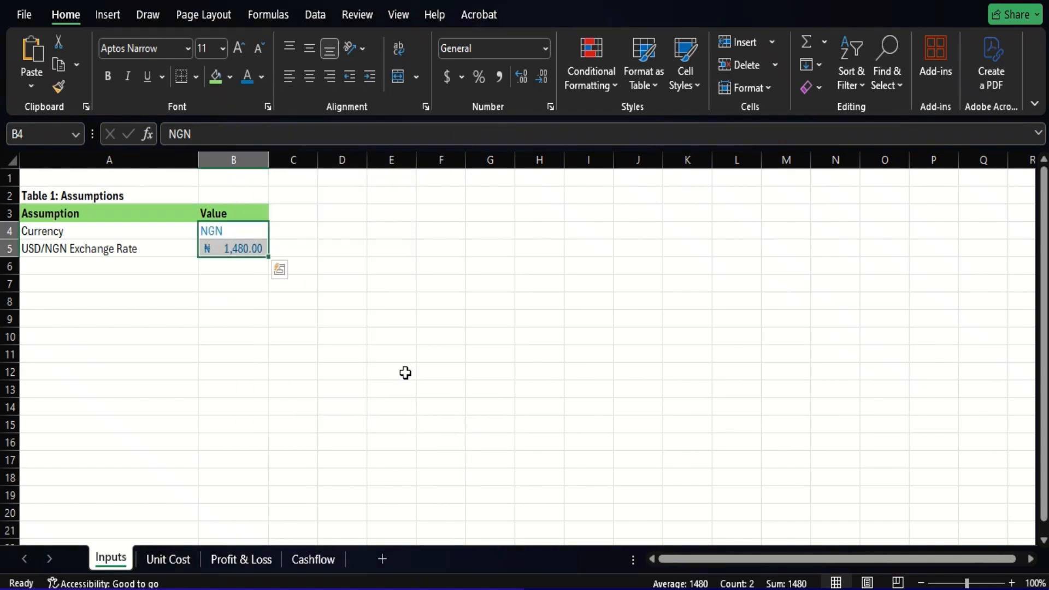
{"action": "left_click", "coordinate": [109, 269]}
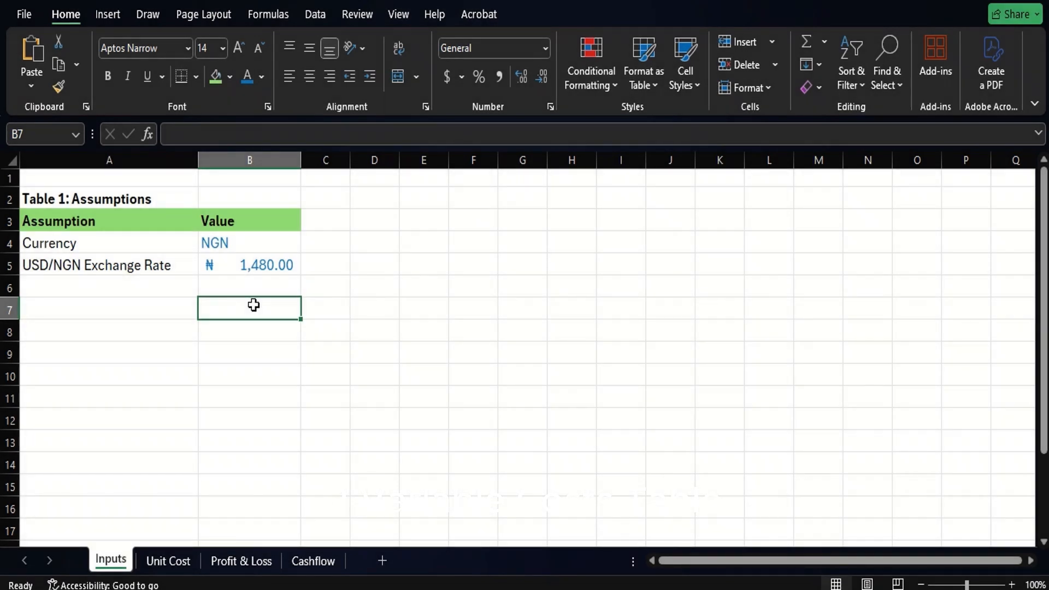
{"action": "left_click", "coordinate": [112, 309]}
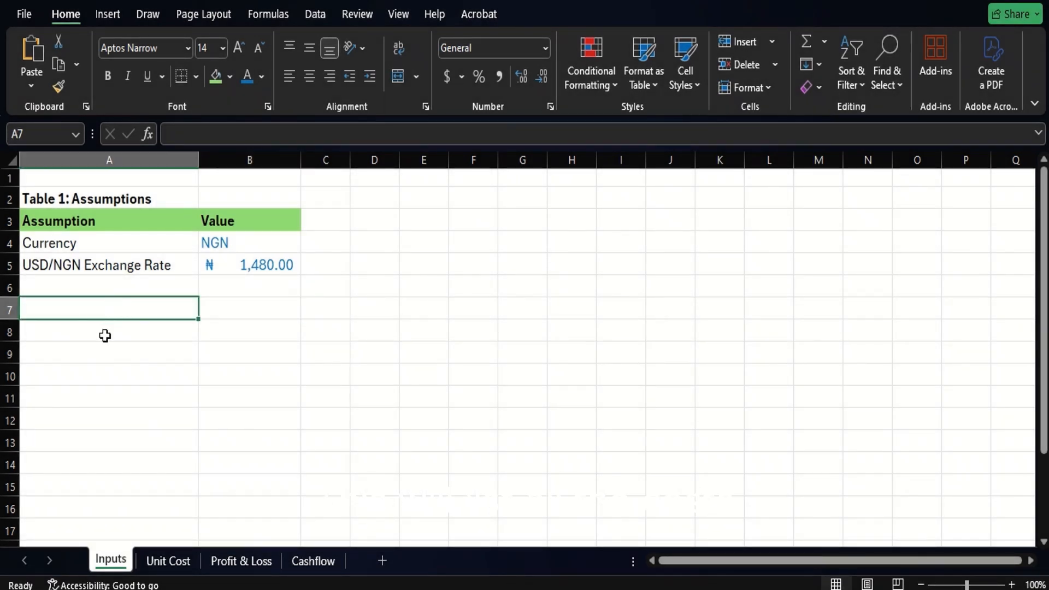
- Paste the title "Table 2: Per-Unit Inputs (Classic Sourdough Loaf)" into A8 with the destination formatting, and make it bold
{"action": "left_click", "coordinate": [104, 336]}
{"action": "type", "text": "Table 2: Per-Unit Inputs (Classic Sourdough Loaf)"}
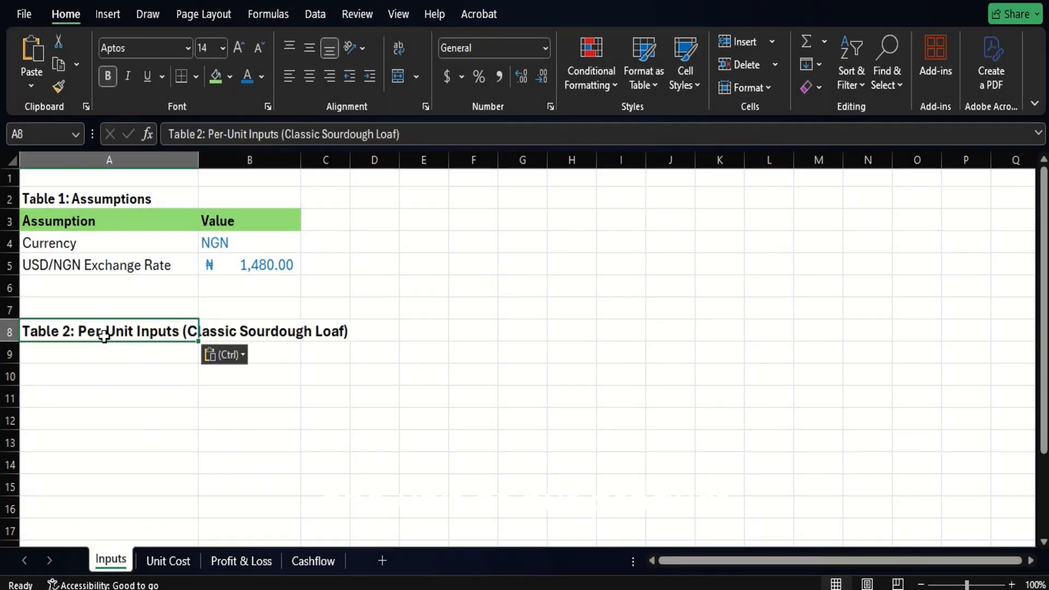
{"action": "left_click", "coordinate": [236, 356]}
{"action": "left_click", "coordinate": [238, 404]}
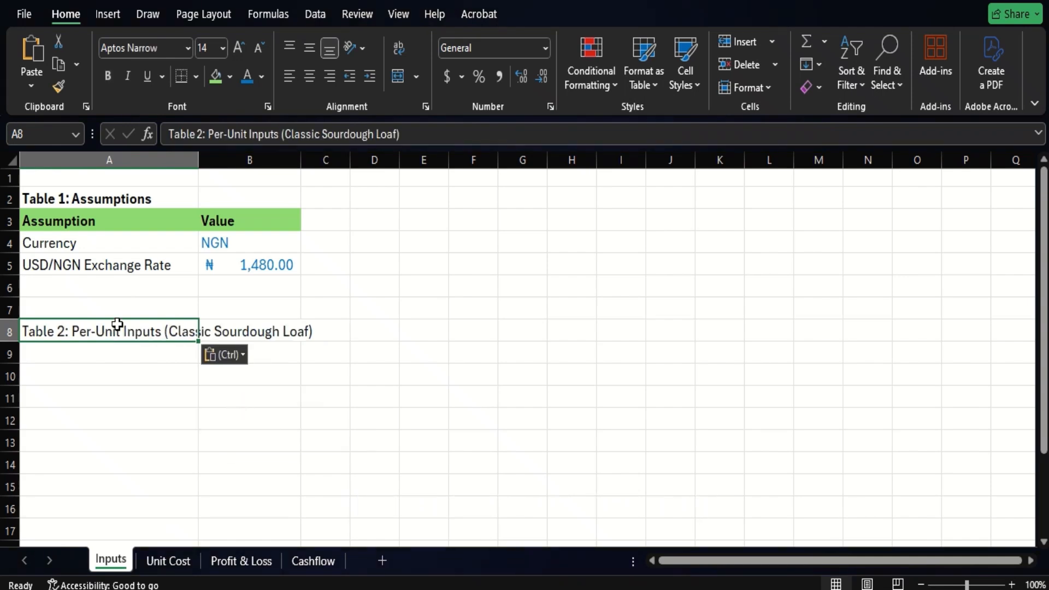
{"action": "key", "text": "ctrl+b"}
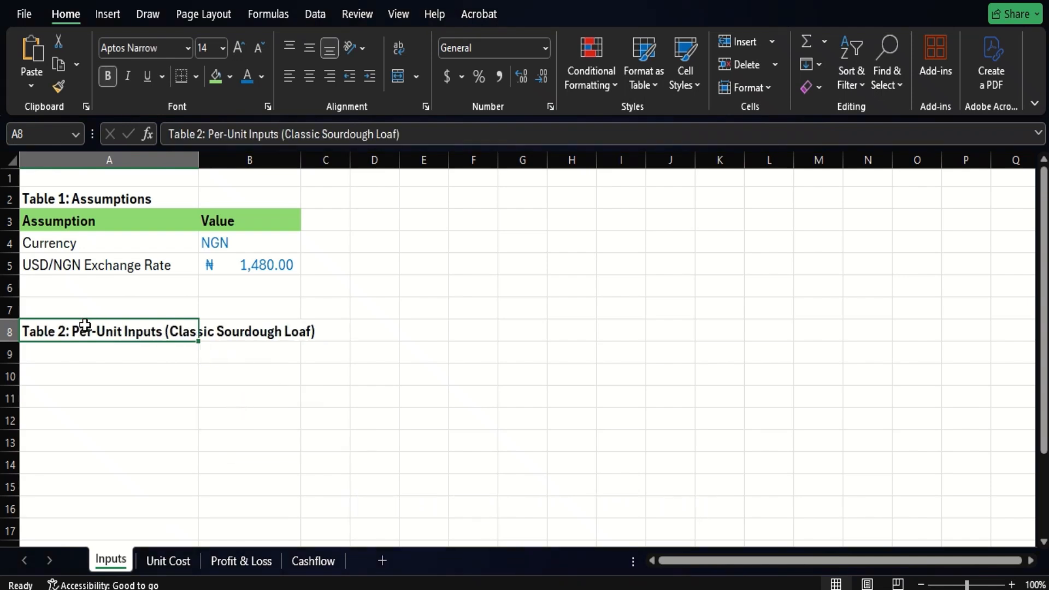
- Enter the Table 2 column headers "Item" in A9 and "Amount (NGN)" in B9
{"action": "left_click", "coordinate": [66, 358]}
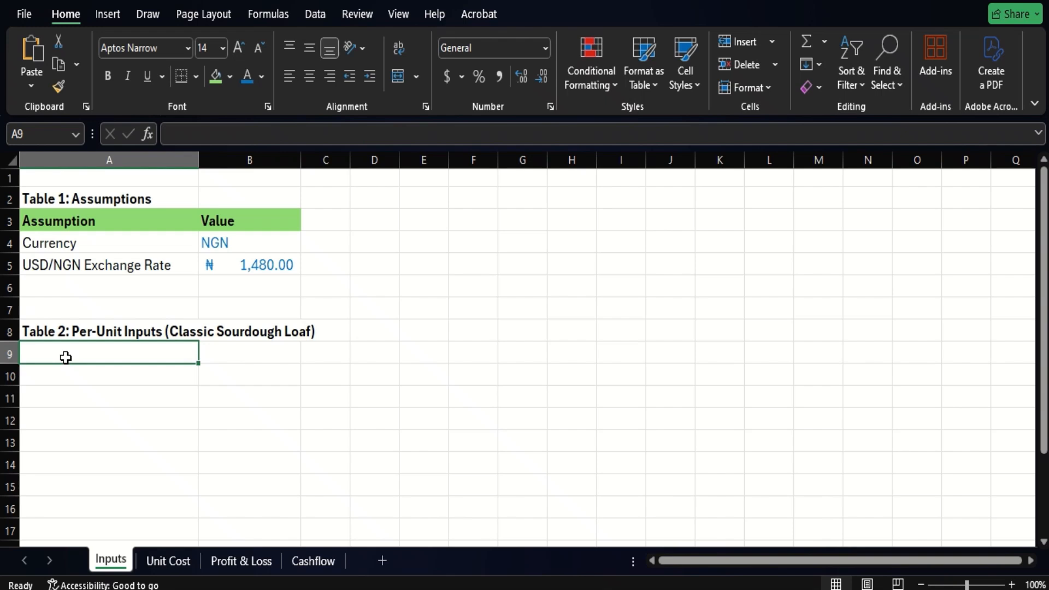
{"action": "type", "text": "Item"}
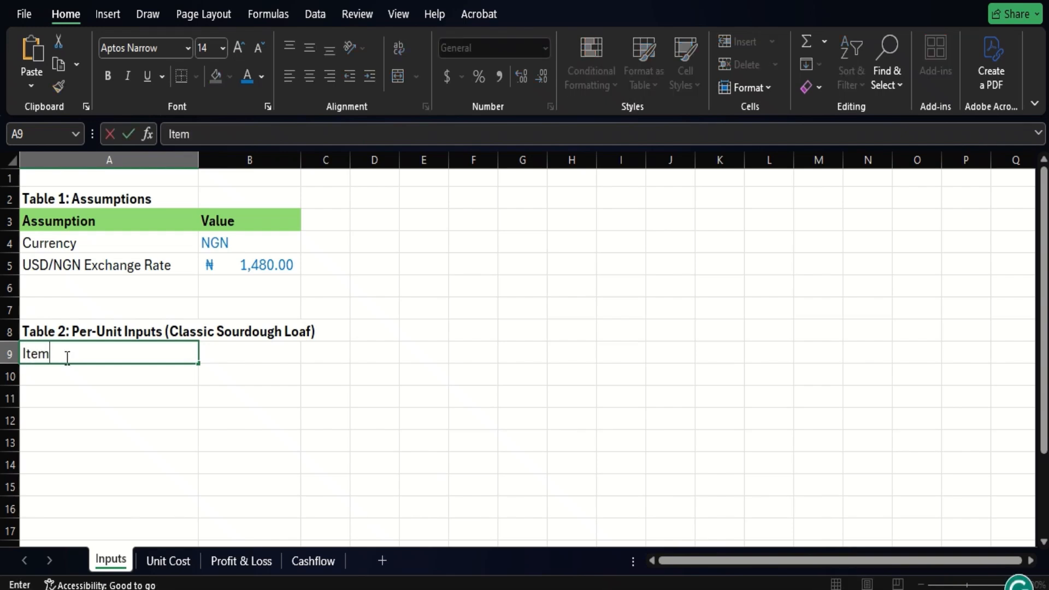
{"action": "key", "text": "Tab"}
{"action": "type", "text": "Am"}
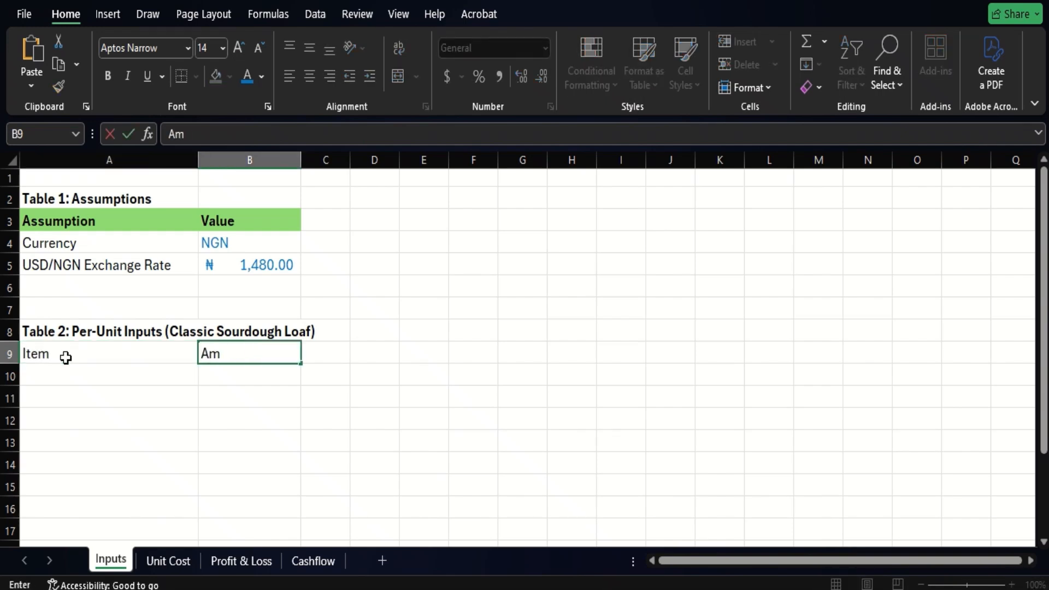
{"action": "type", "text": "ount (NGN)"}
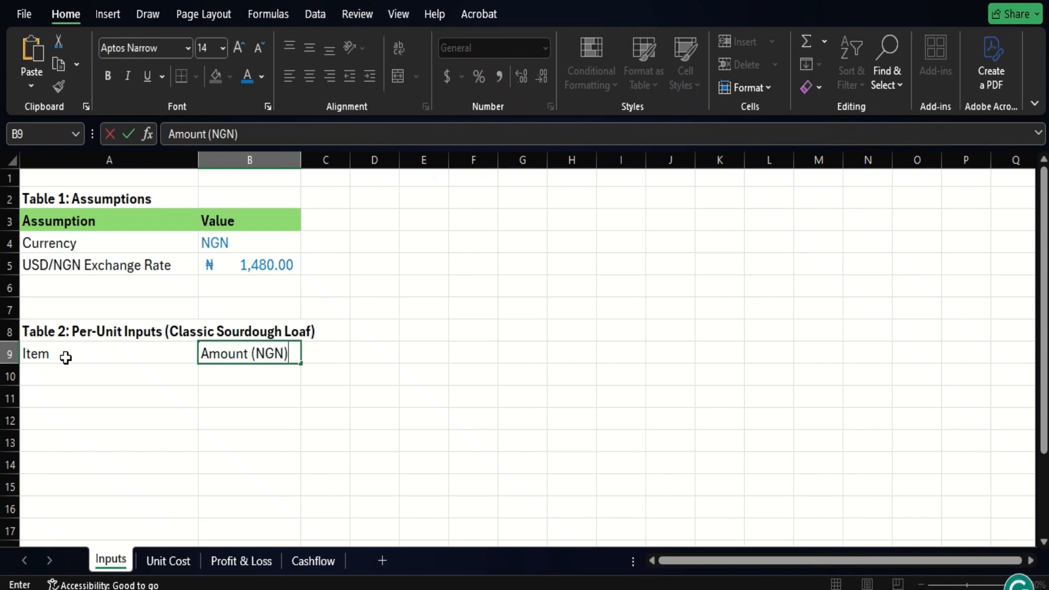
{"action": "key", "text": "Return"}
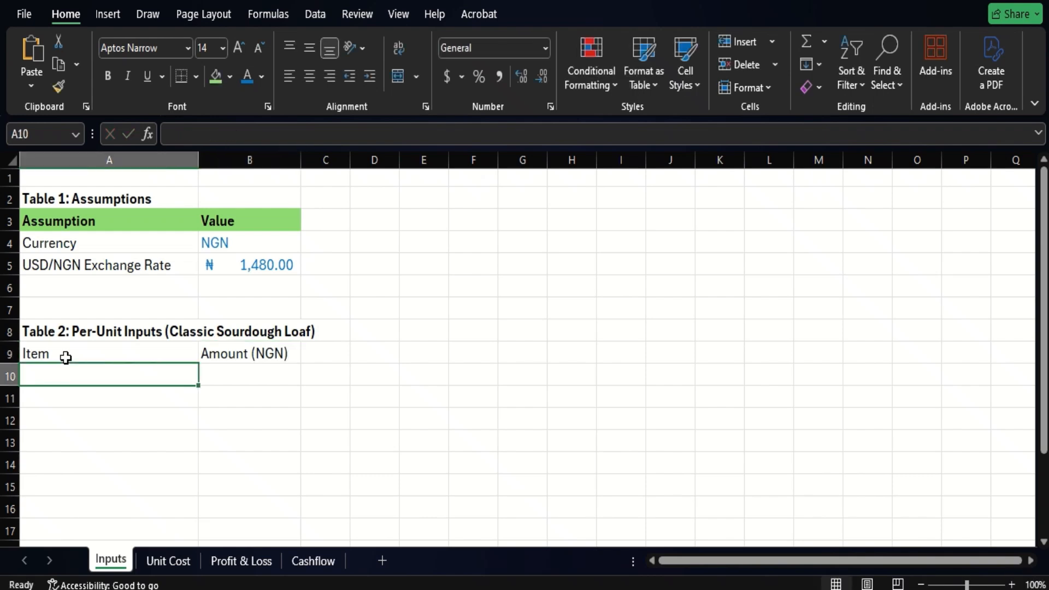
- Copy the header formatting from A3 to the Table 2 headers in A9:B9 with Format Painter
{"action": "left_click", "coordinate": [60, 222]}
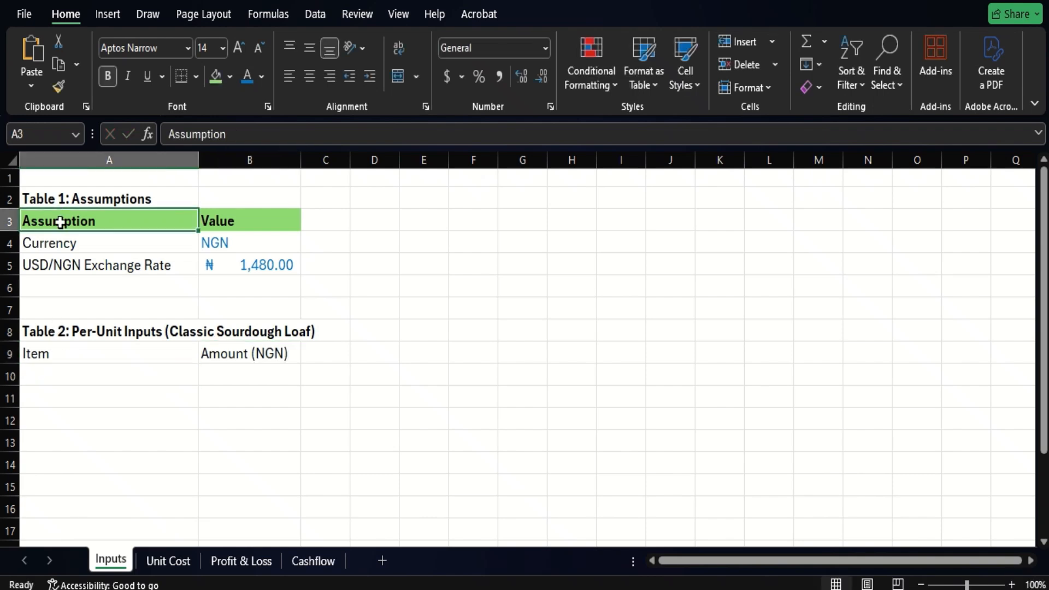
{"action": "left_click", "coordinate": [59, 87]}
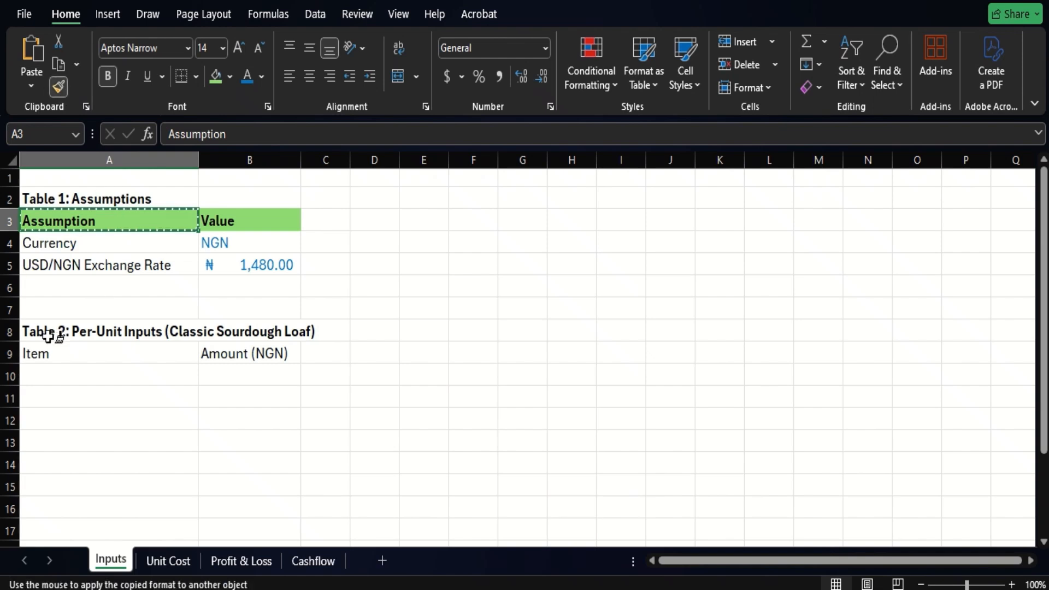
{"action": "left_click_drag", "start_coordinate": [45, 354], "coordinate": [222, 345]}
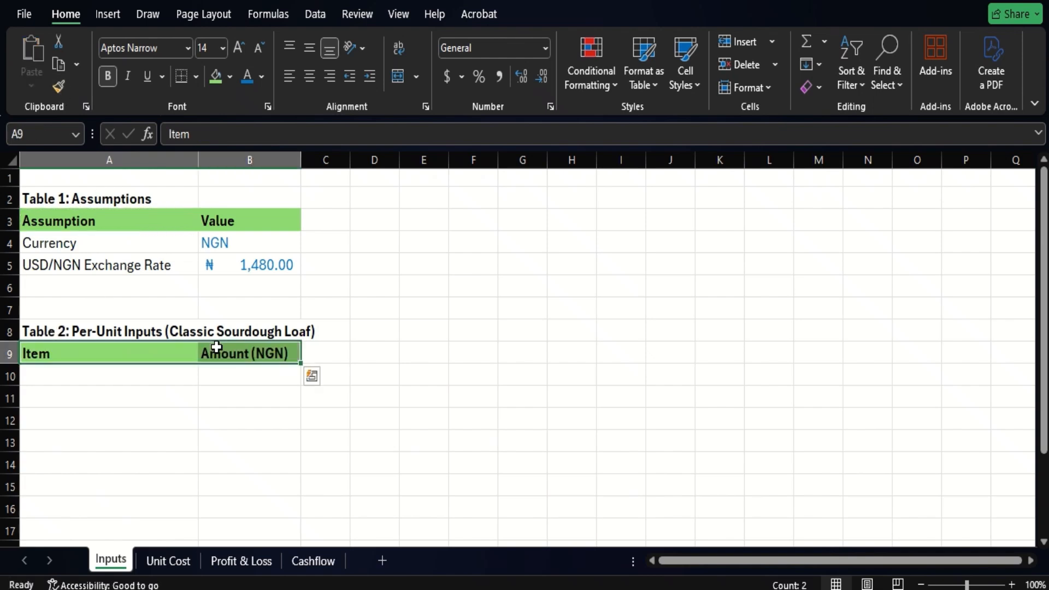
- Add the first per-unit row, with "Sales Price" in A10 and 3500 in B10
{"action": "left_click", "coordinate": [103, 376]}
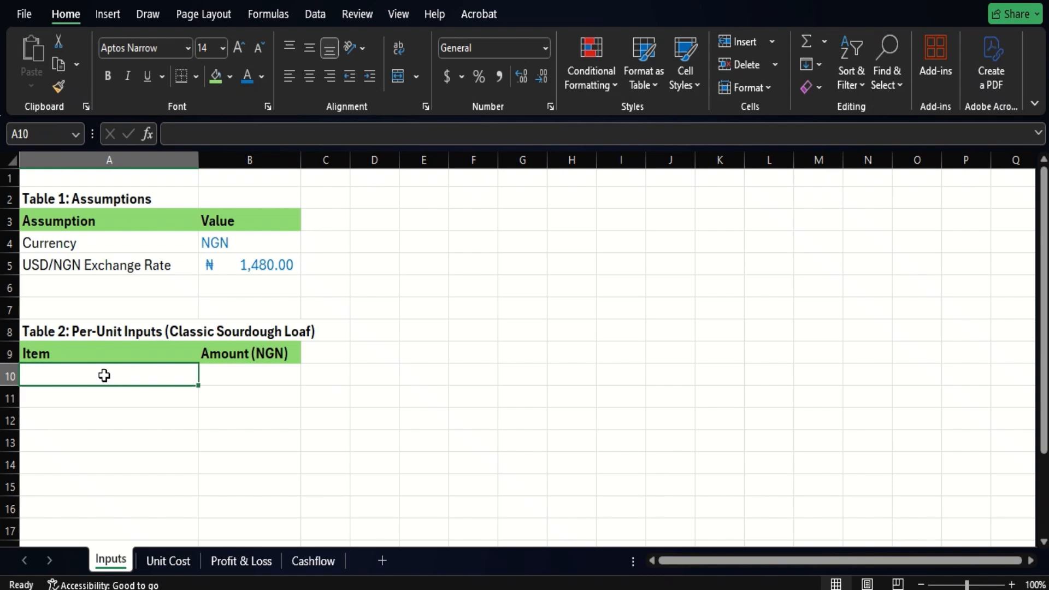
{"action": "type", "text": "Sales "}
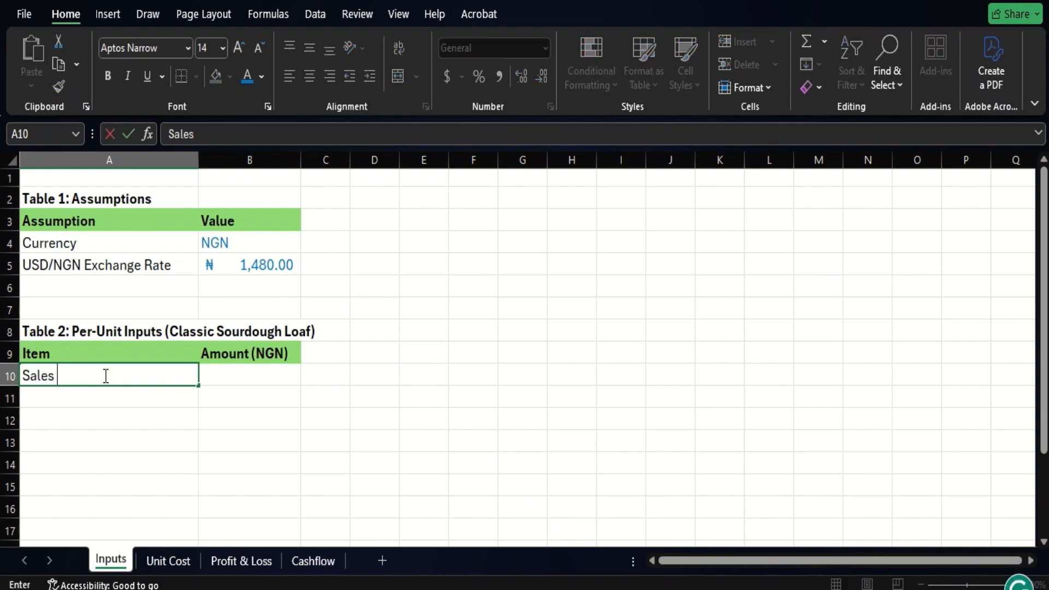
{"action": "type", "text": "Price"}
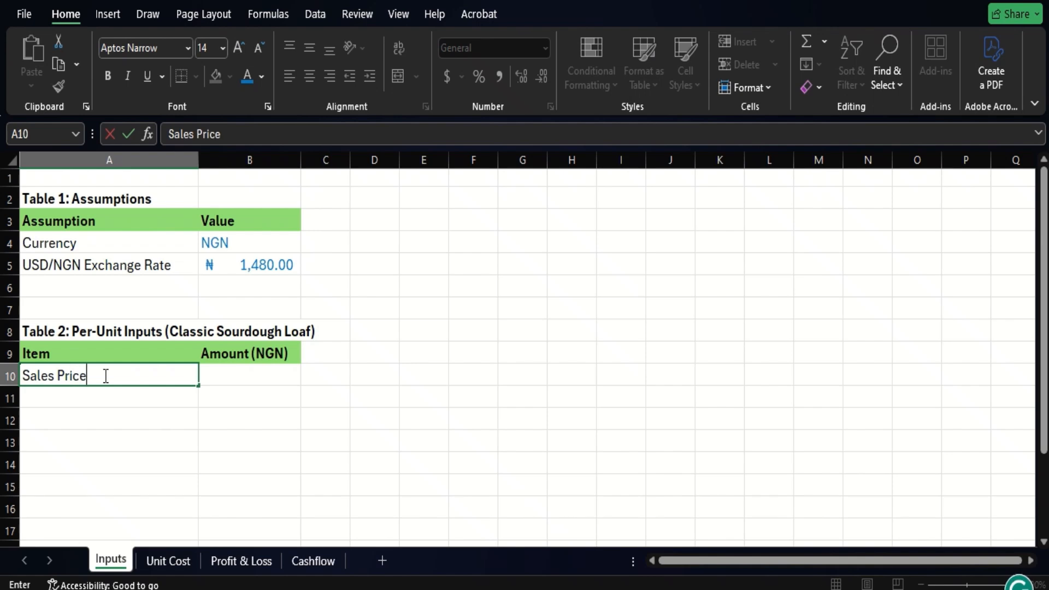
{"action": "key", "text": "Tab"}
{"action": "type", "text": "3500"}
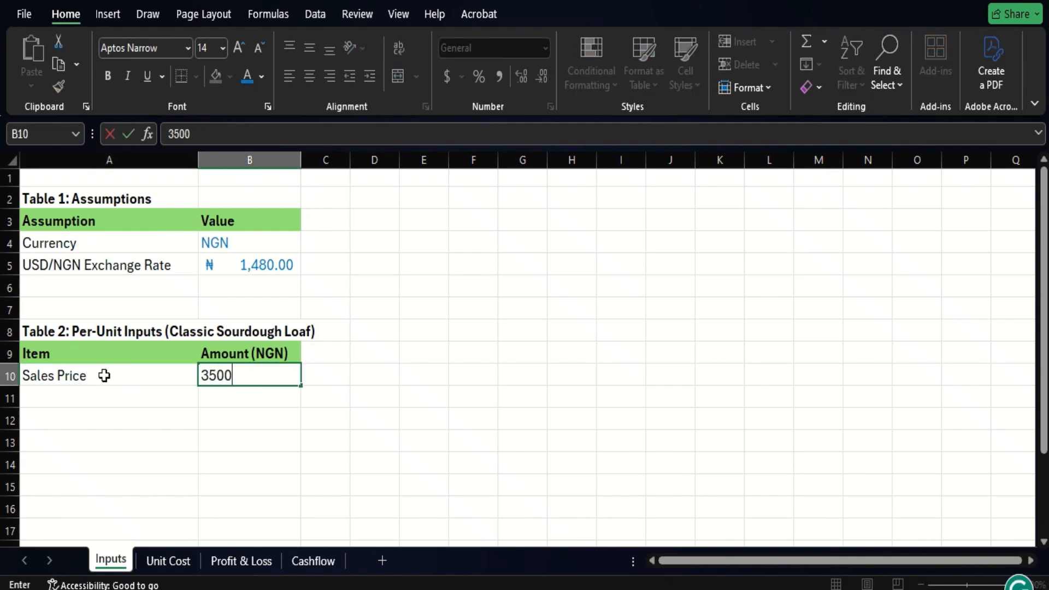
{"action": "key", "text": "ctrl+Return"}
{"action": "key", "text": "Return"}
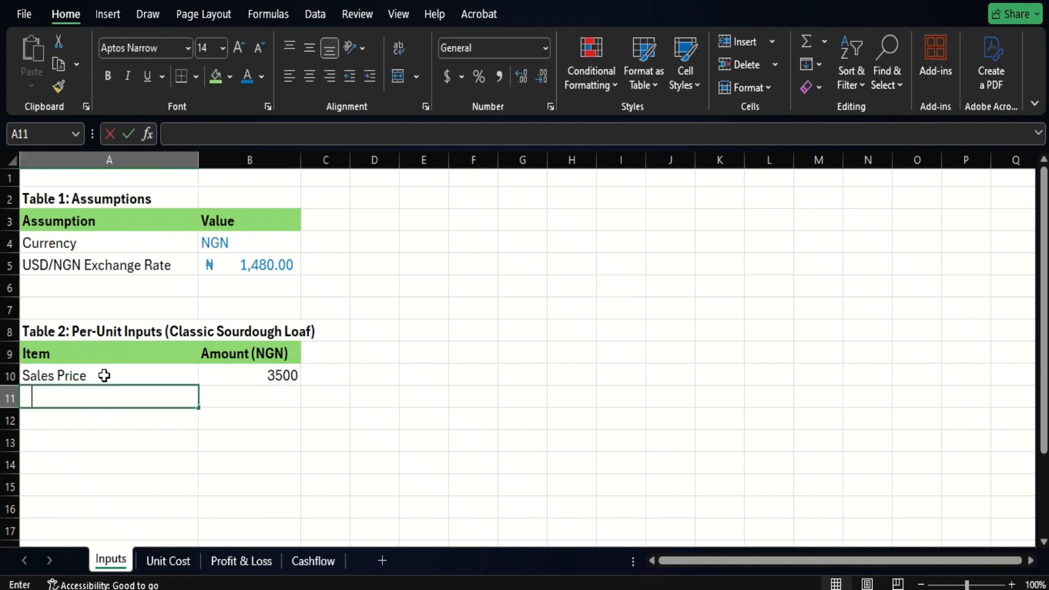
- Enter "Direct Material Cost" in A11 with the amount 955 in B11
{"action": "type", "text": "Direct Ma"}
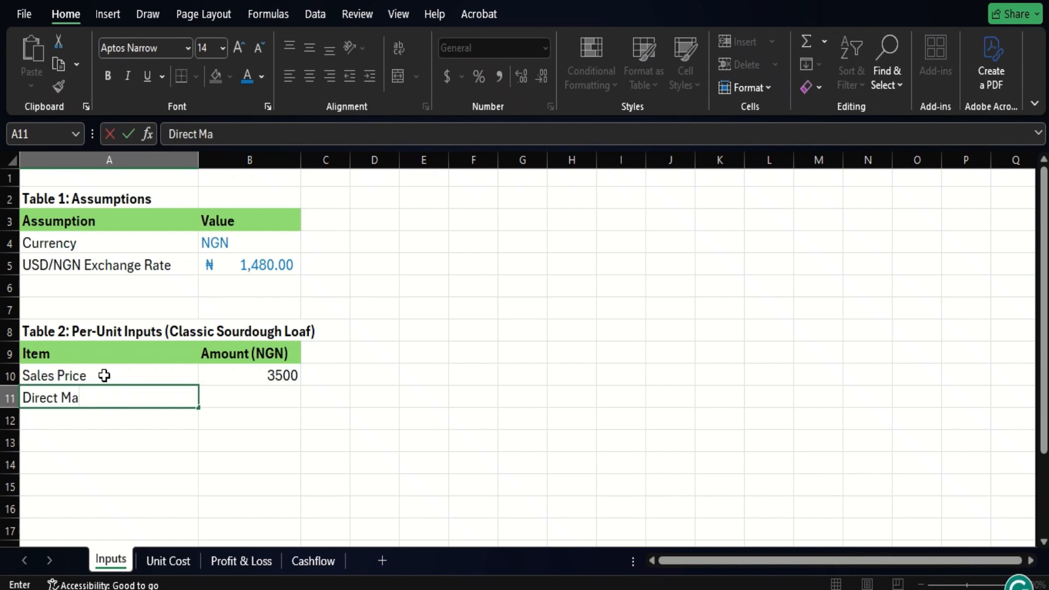
{"action": "type", "text": "terial Cost"}
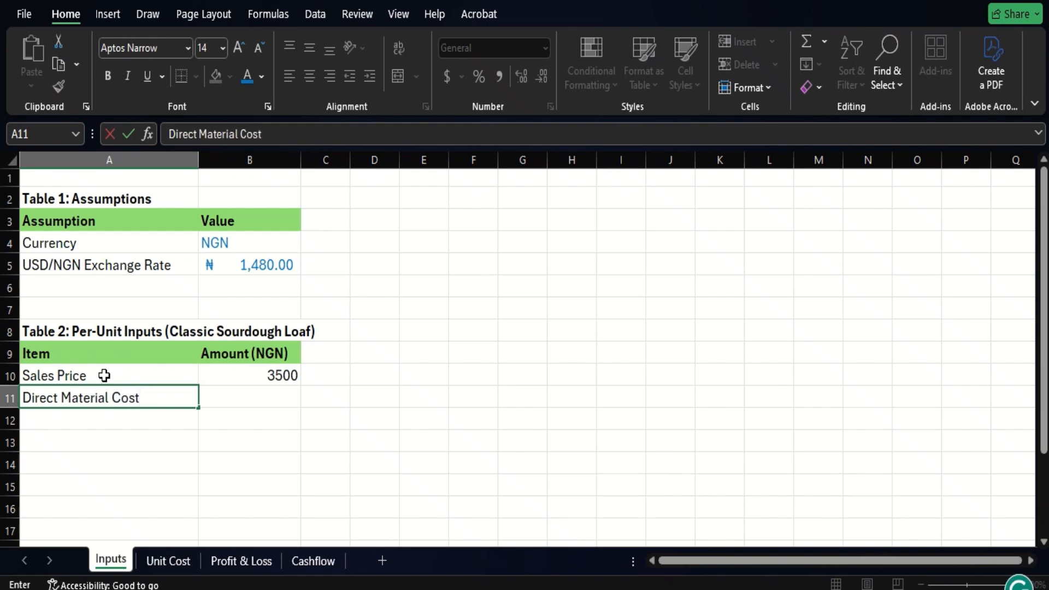
{"action": "key", "text": "Tab"}
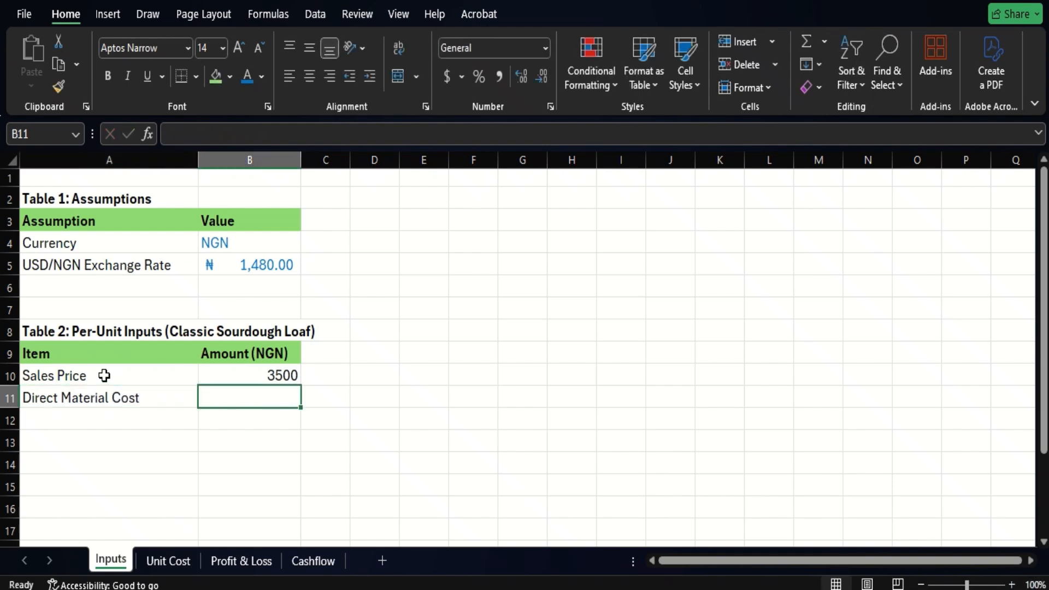
{"action": "type", "text": "955"}
{"action": "key", "text": "ctrl+Return"}
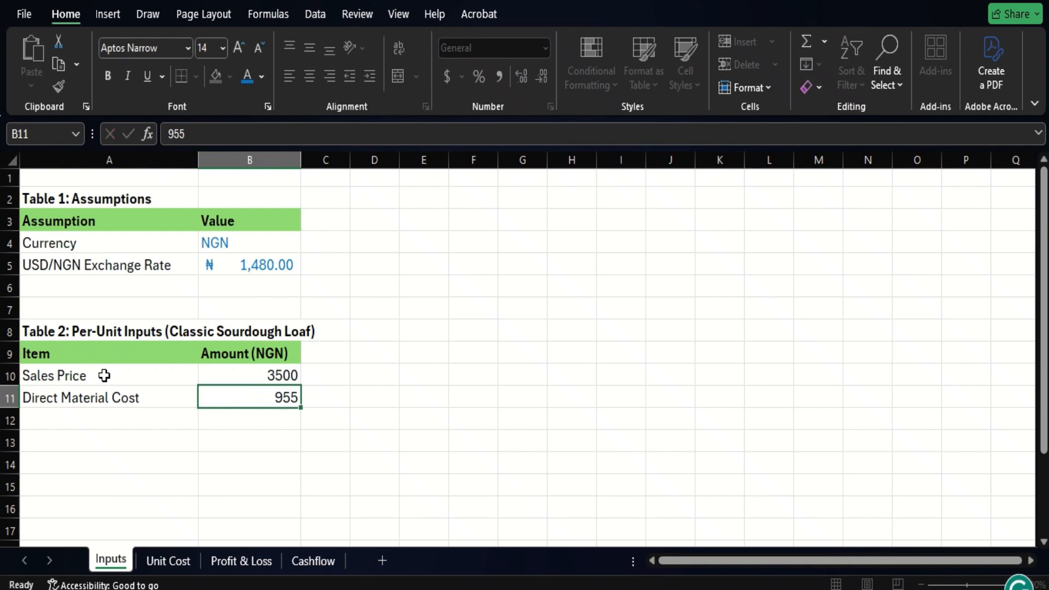
{"action": "key", "text": "Return"}
- Enter "Direct Labour Cost" in A12 with the amount 500 in B12
{"action": "type", "text": "Direct"}
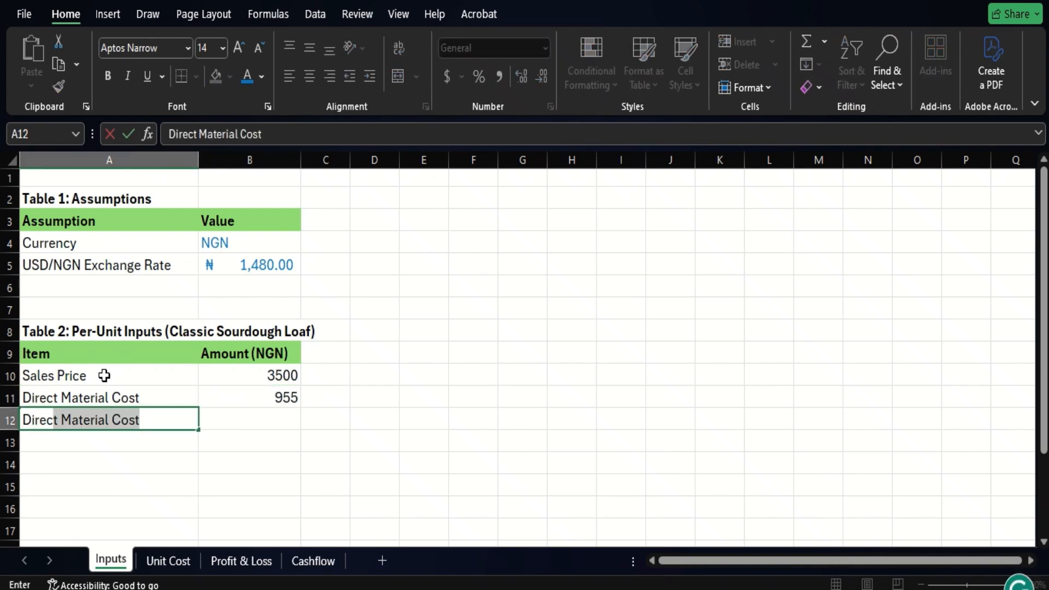
{"action": "type", "text": " Labour"}
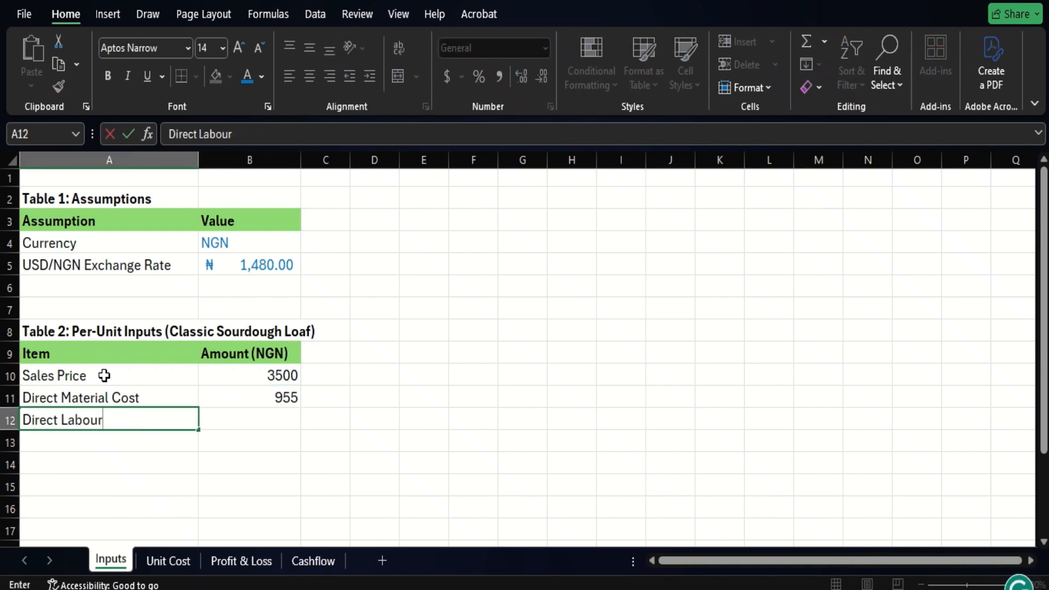
{"action": "type", "text": " Cost"}
{"action": "key", "text": "Tab"}
{"action": "type", "text": "500"}
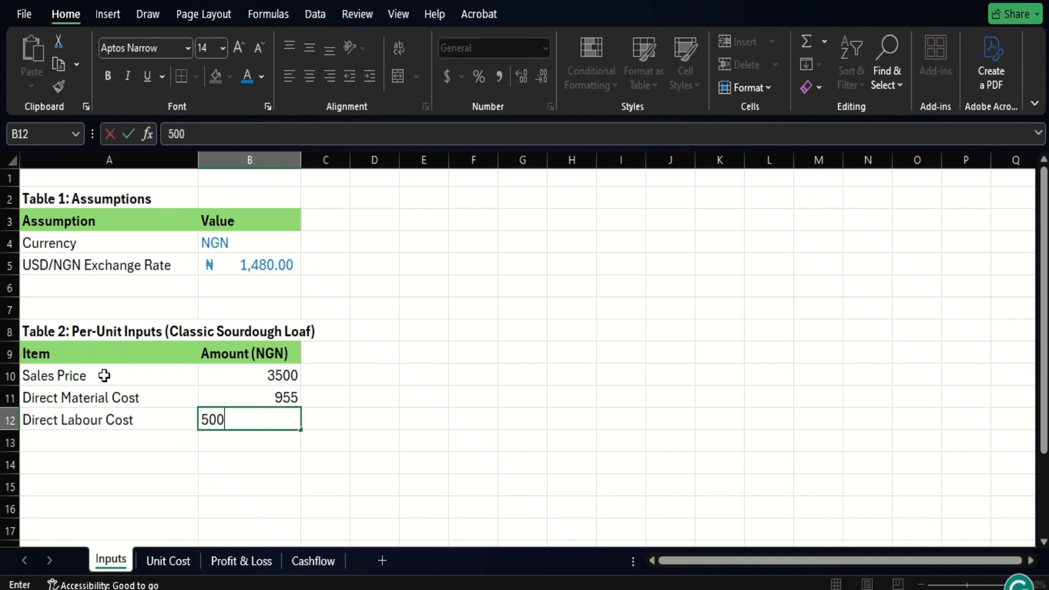
{"action": "key", "text": "Return"}
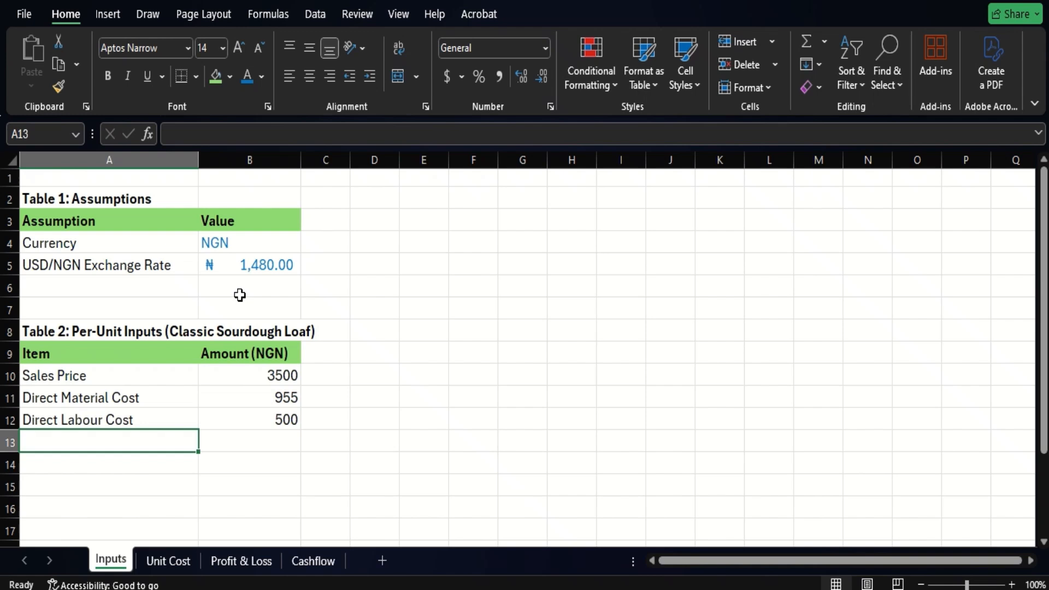
- Apply the exchange rate's ₦ Accounting format and blue font to the amounts in B10:B12 with Format Painter
{"action": "left_click", "coordinate": [241, 265]}
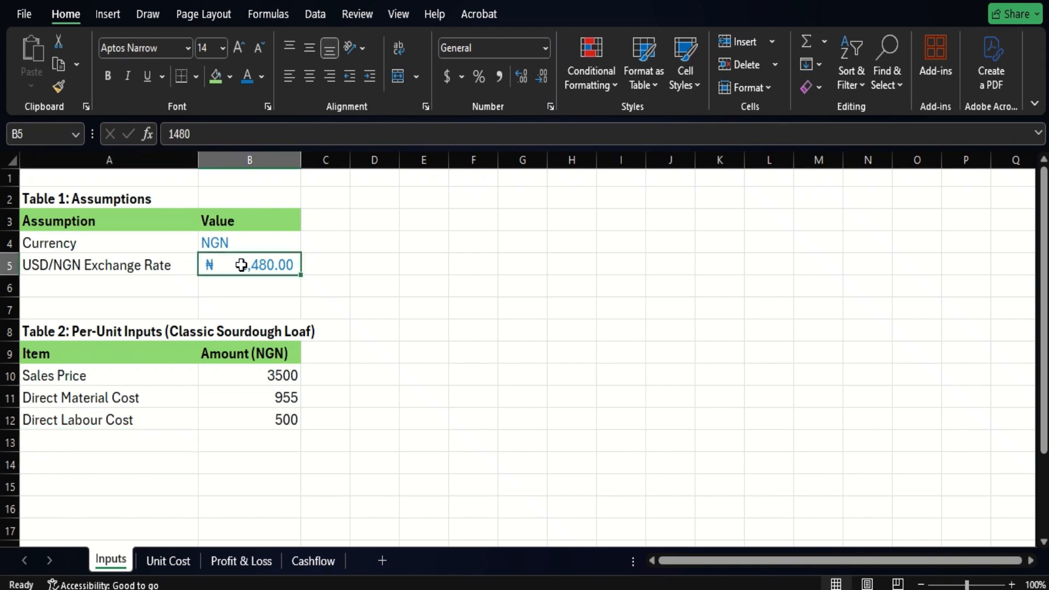
{"action": "left_click", "coordinate": [62, 87]}
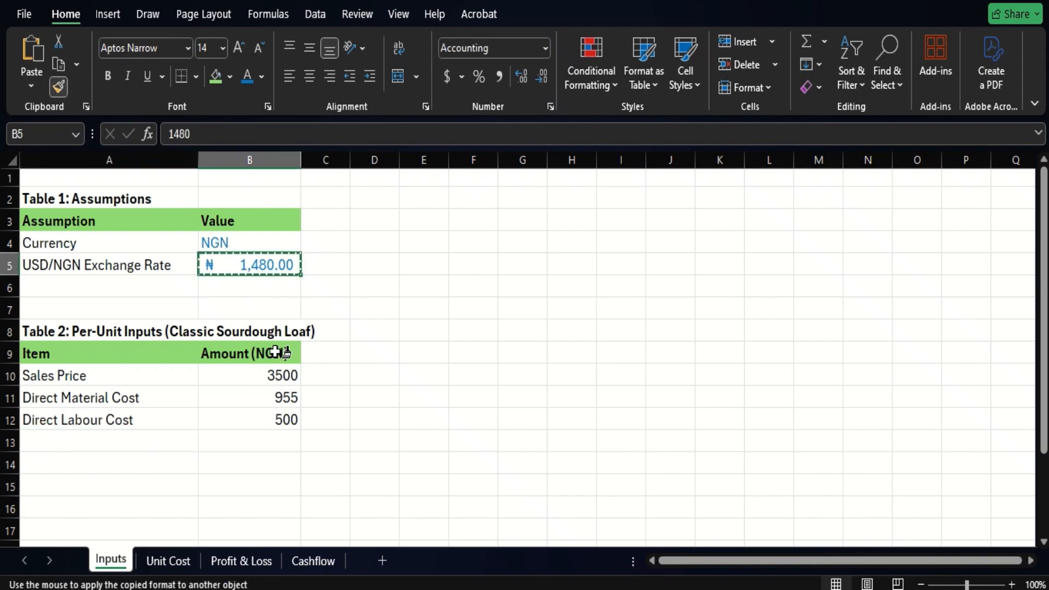
{"action": "double_click", "coordinate": [270, 374]}
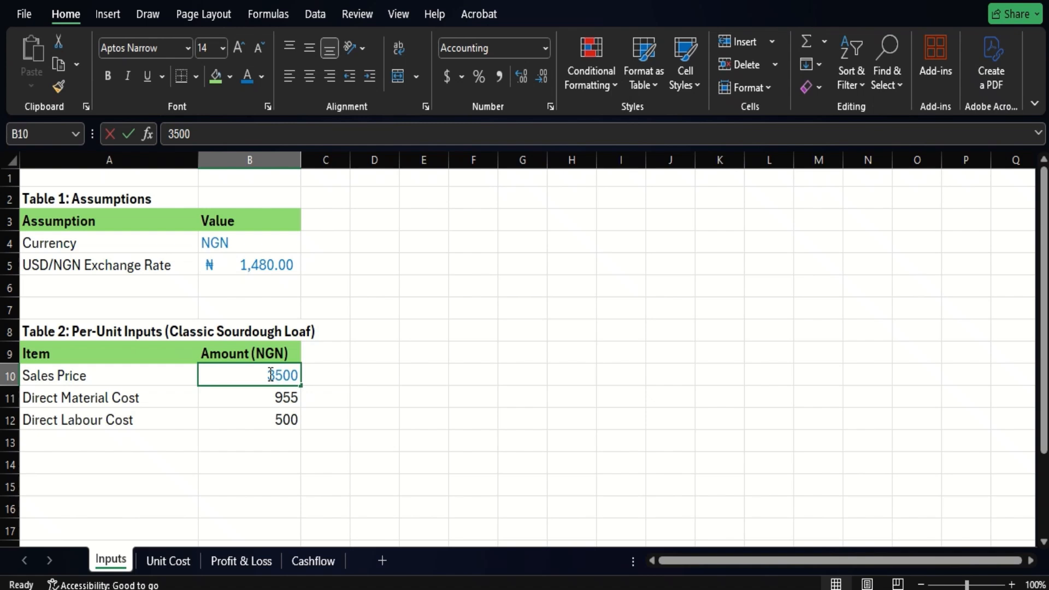
{"action": "left_click", "coordinate": [264, 397]}
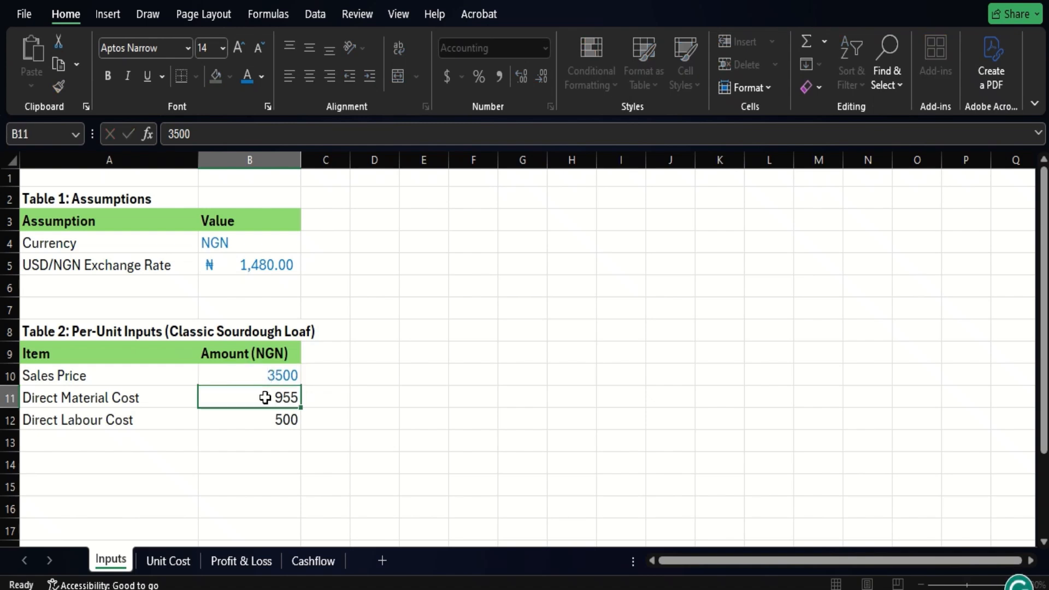
{"action": "left_click", "coordinate": [251, 375]}
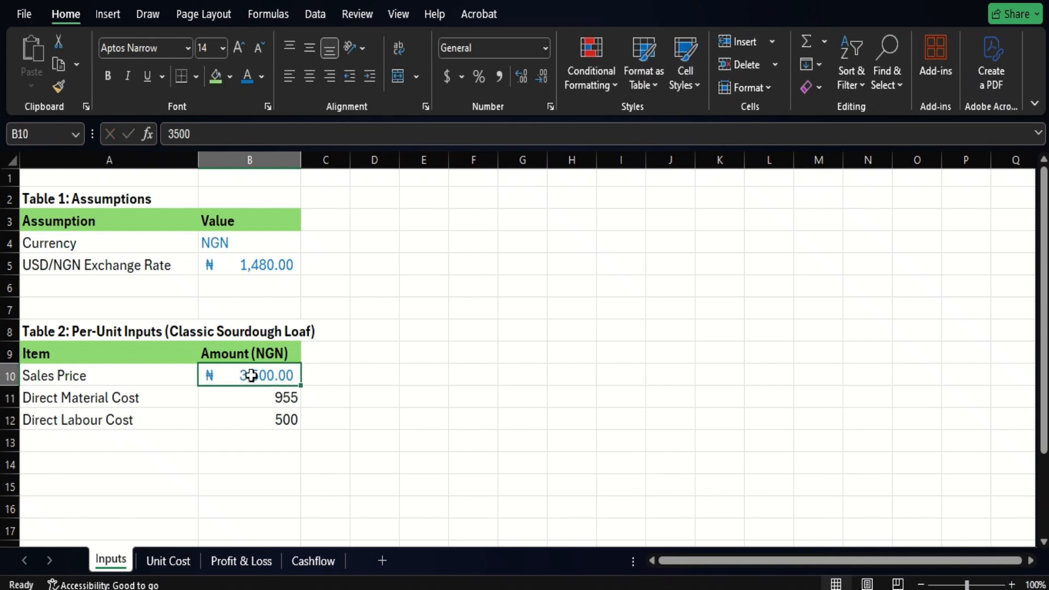
{"action": "left_click", "coordinate": [58, 86]}
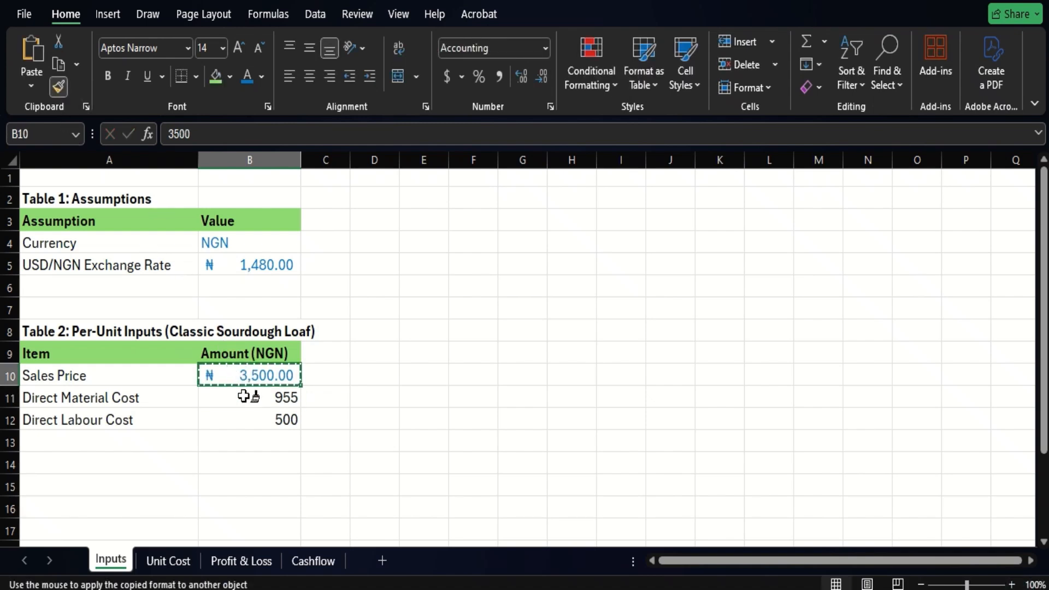
{"action": "left_click_drag", "start_coordinate": [243, 397], "coordinate": [250, 419]}
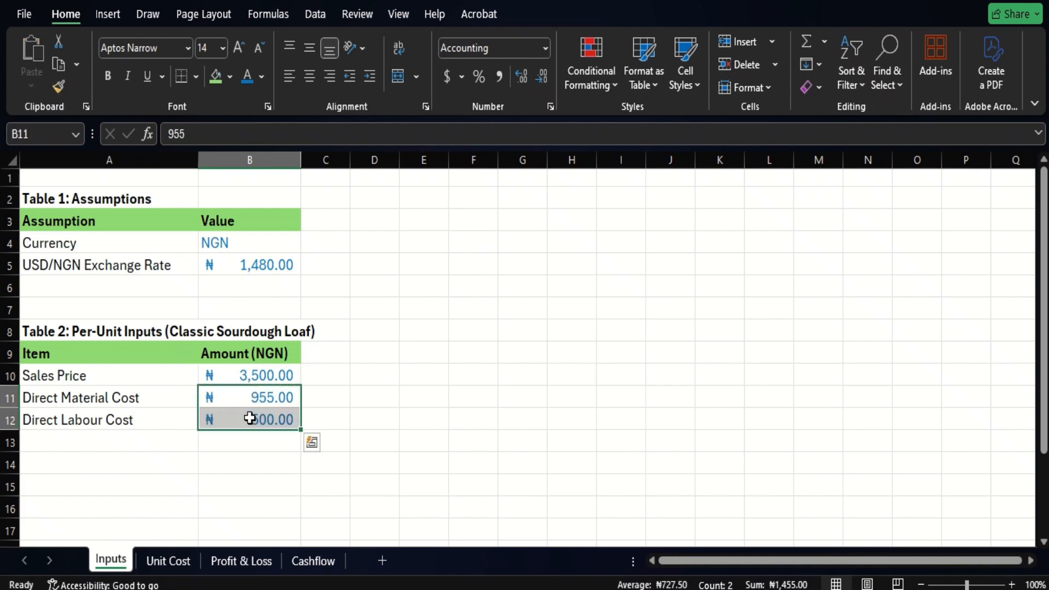
{"action": "left_click", "coordinate": [245, 446]}
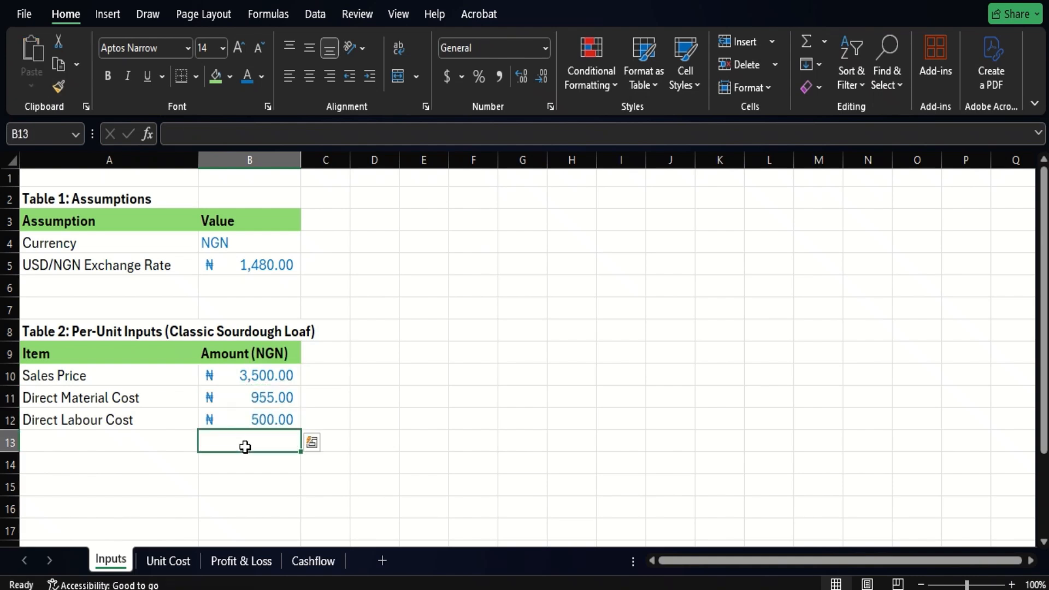
- Select cell A15, leaving two blank rows below the per-unit inputs table
{"action": "left_click", "coordinate": [112, 441]}
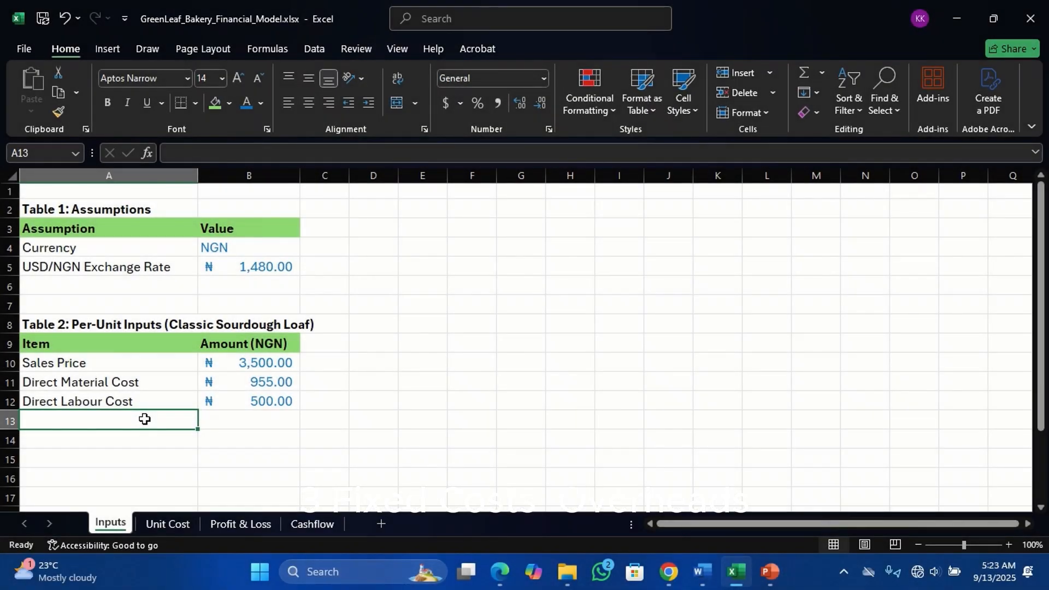
{"action": "left_click", "coordinate": [133, 440]}
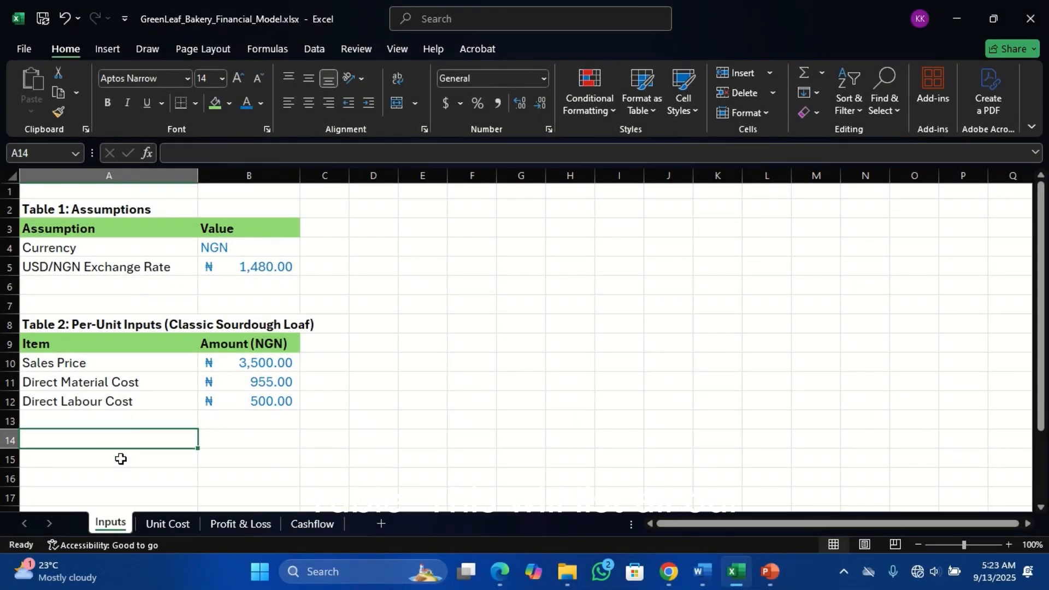
{"action": "left_click", "coordinate": [121, 459]}
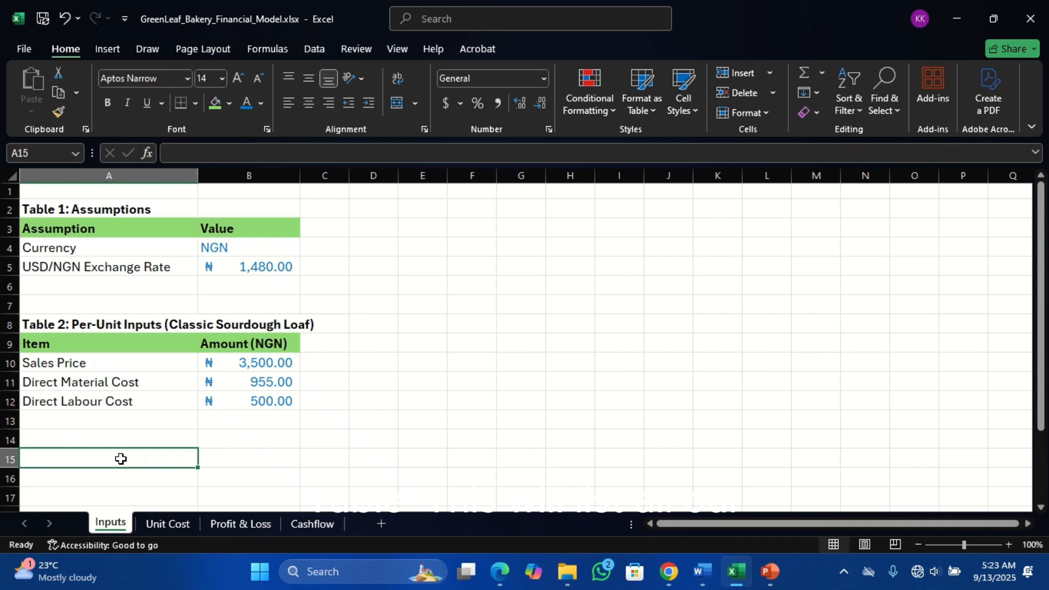
- Copy the title "Table 3: Monthly Fixed Costs (Overheads)" from the Word document, return to the Excel workbook and show the collected Clipboard items
{"action": "left_click", "coordinate": [712, 560]}
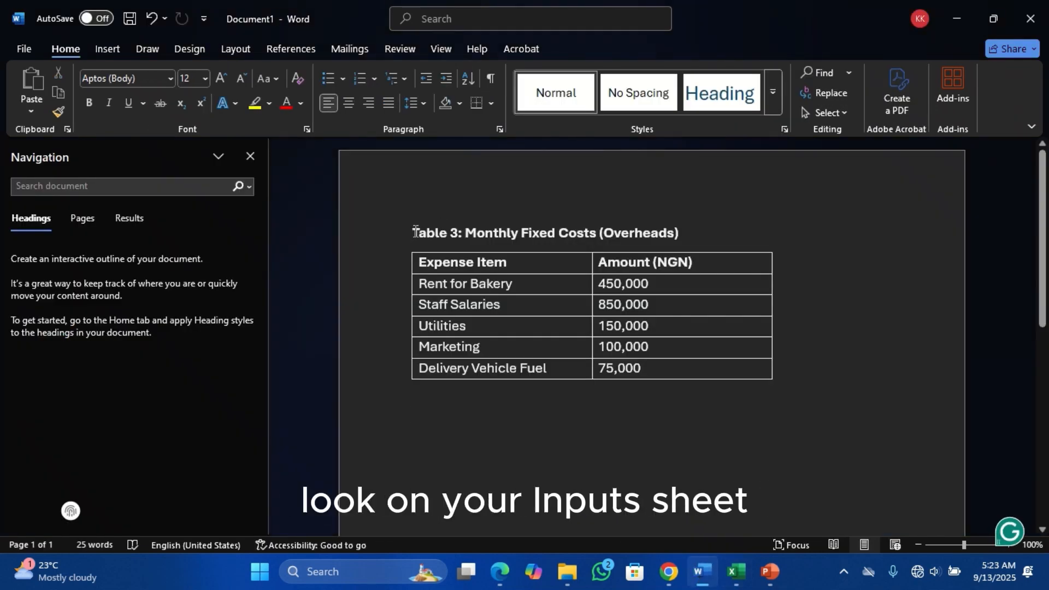
{"action": "left_click_drag", "start_coordinate": [415, 232], "coordinate": [686, 231]}
{"action": "key", "text": "ctrl+c"}
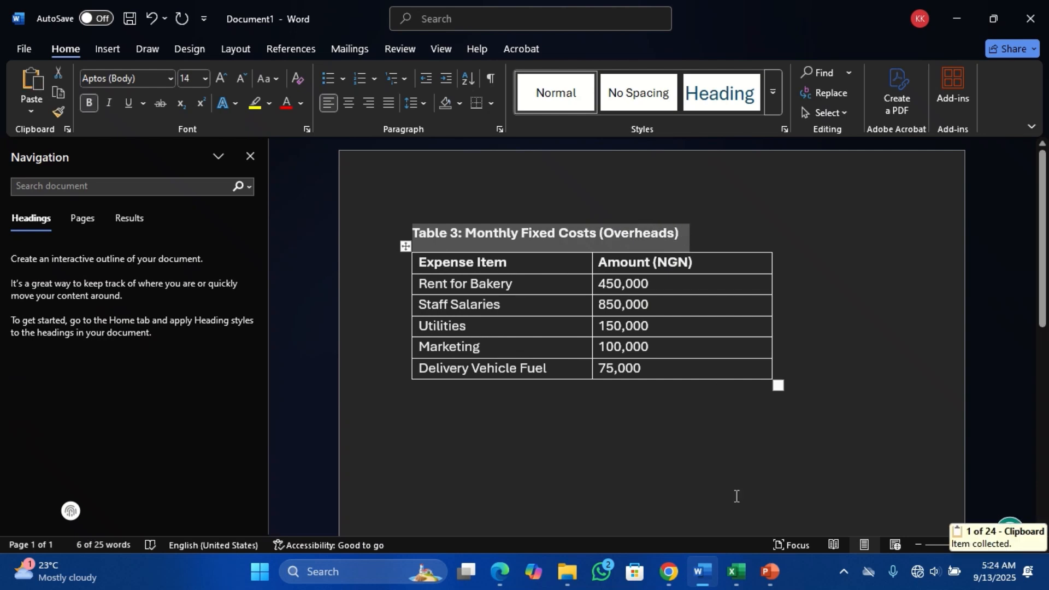
{"action": "left_click", "coordinate": [736, 571]}
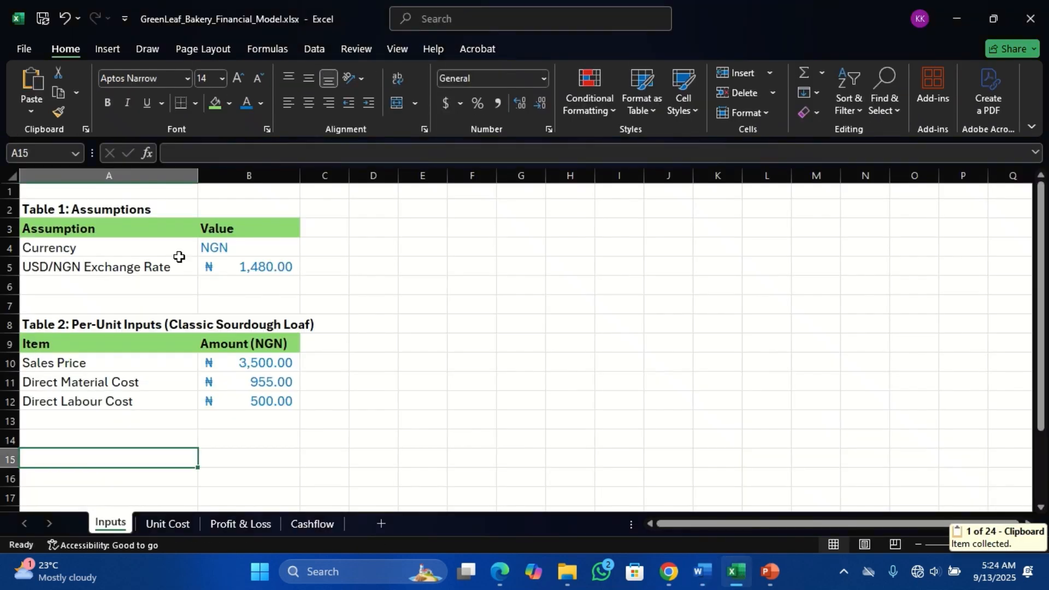
{"action": "left_click", "coordinate": [85, 129]}
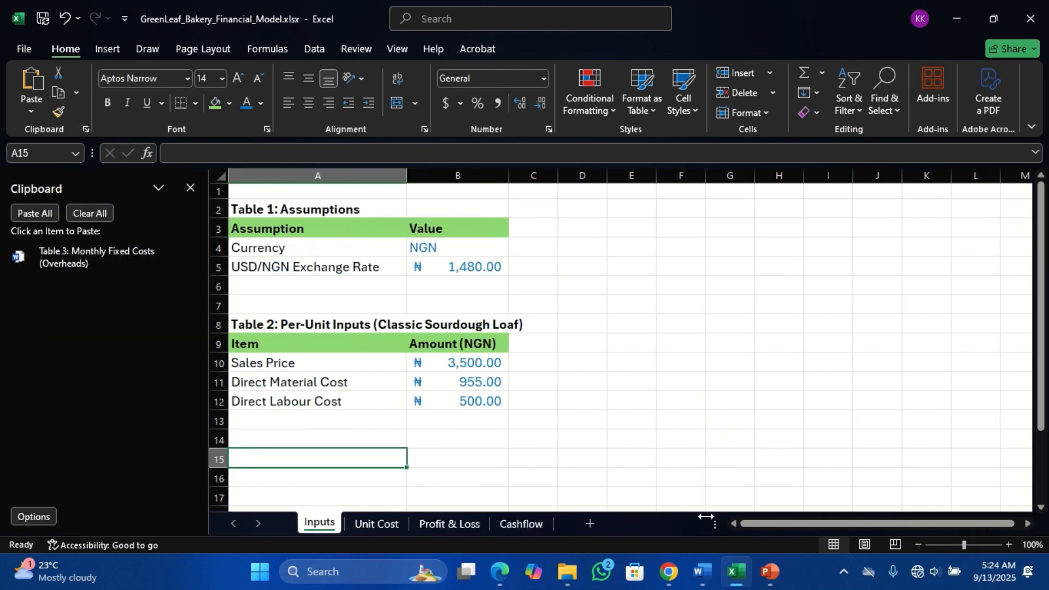
- Copy the entire monthly fixed costs table from the Word document and return to the Inputs sheet in Excel
{"action": "left_click", "coordinate": [703, 572]}
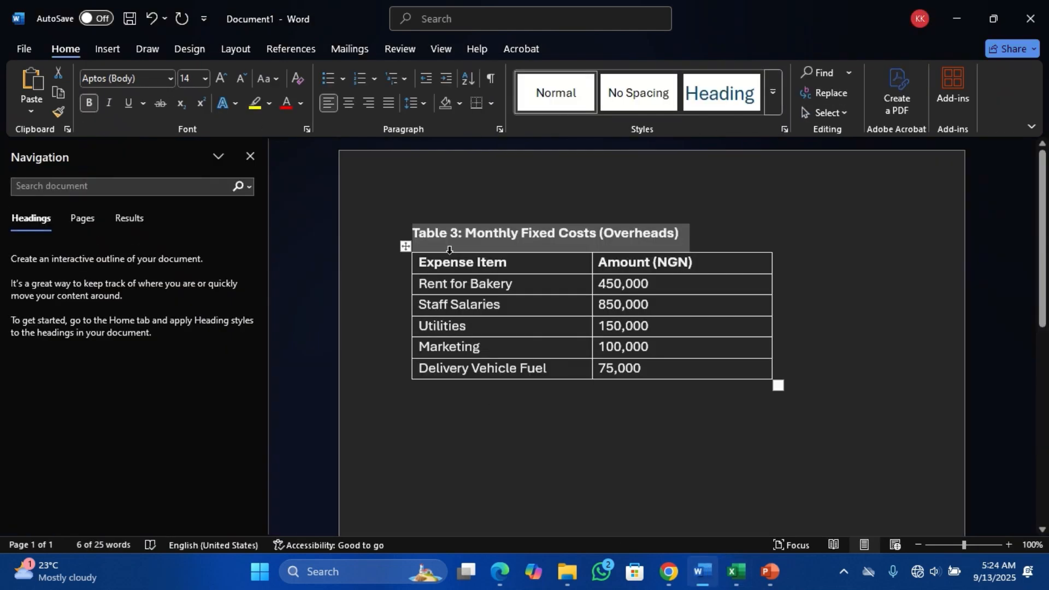
{"action": "left_click", "coordinate": [407, 249]}
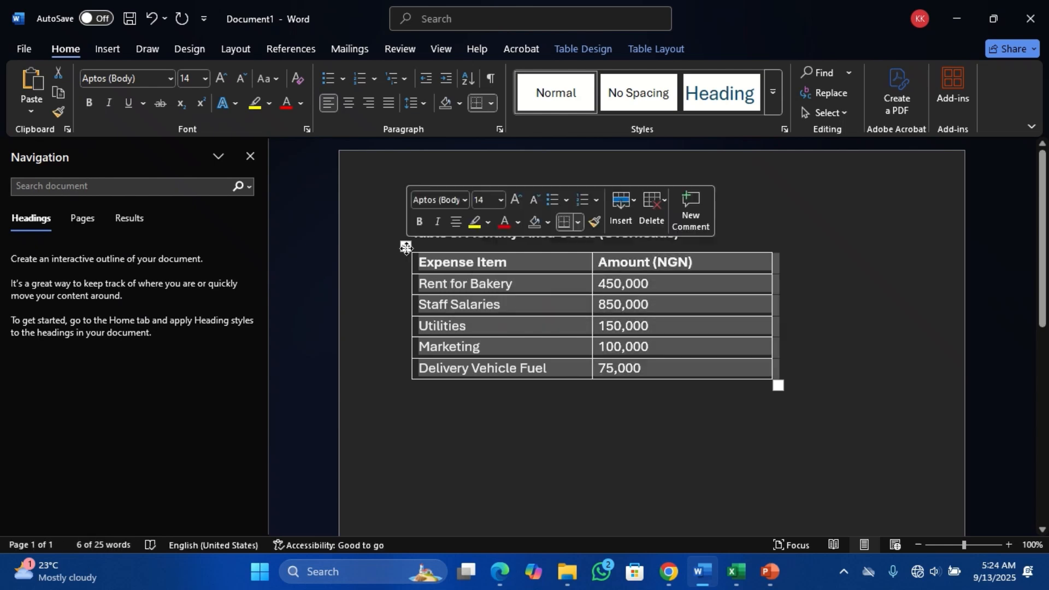
{"action": "key", "text": "ctrl+c"}
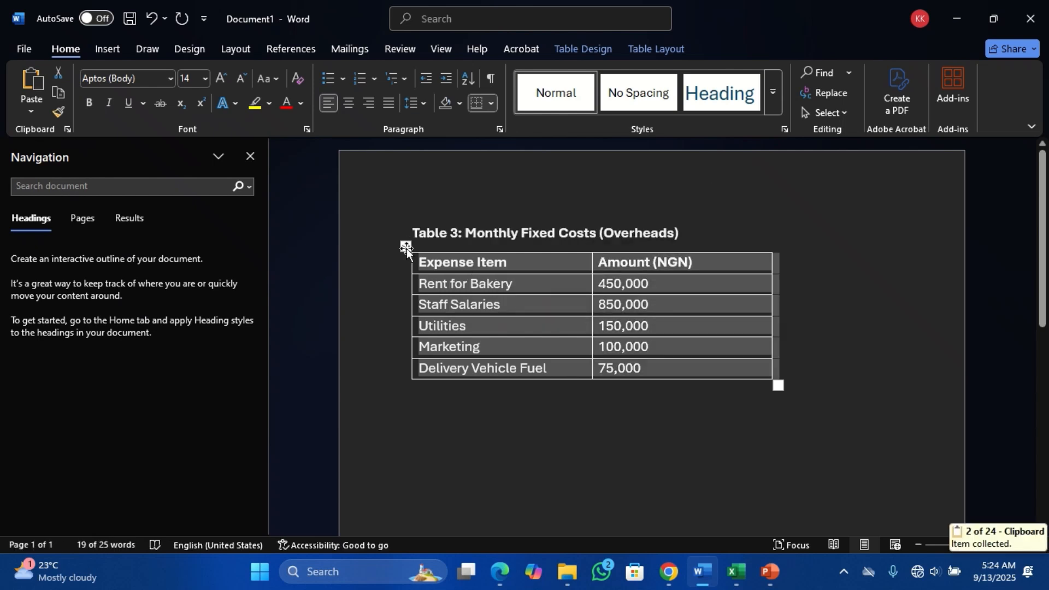
{"action": "left_click", "coordinate": [736, 571]}
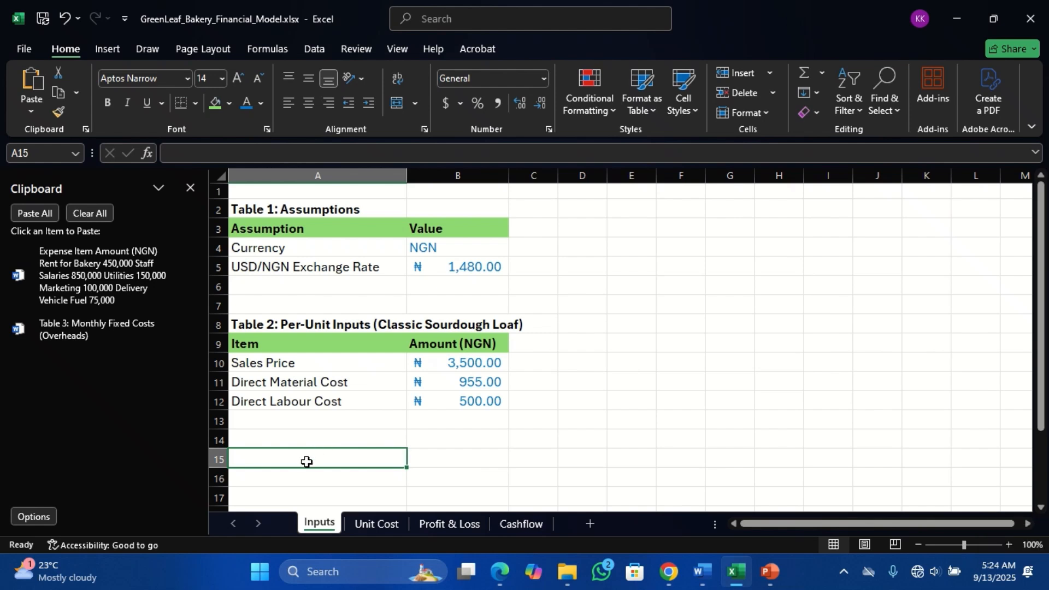
- Paste the collected Table 3 title into A15 and match it to the Table 2 title in A8 with Format Painter
{"action": "left_click", "coordinate": [82, 330]}
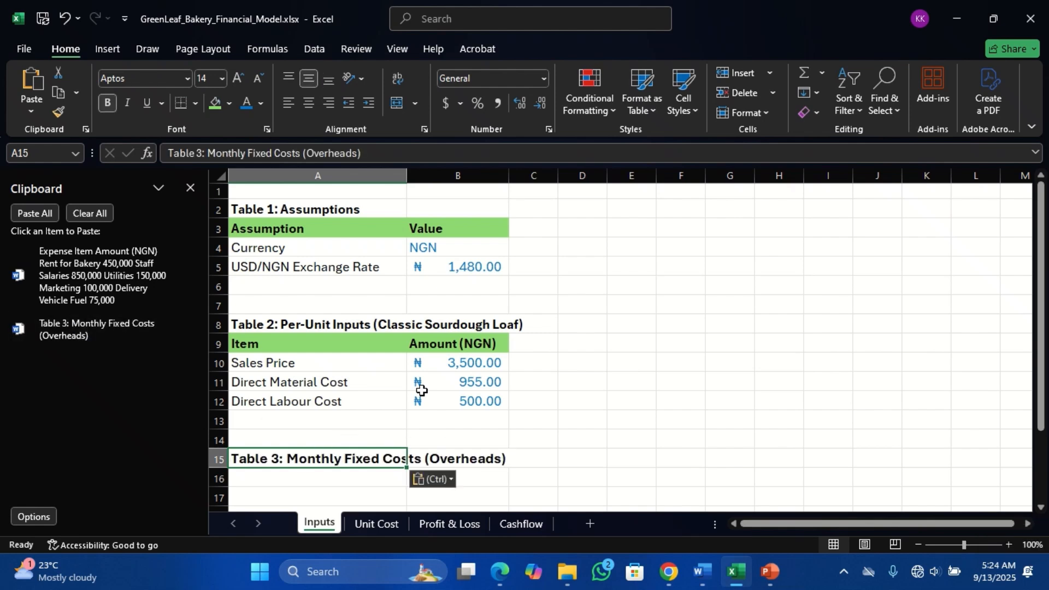
{"action": "left_click", "coordinate": [298, 210]}
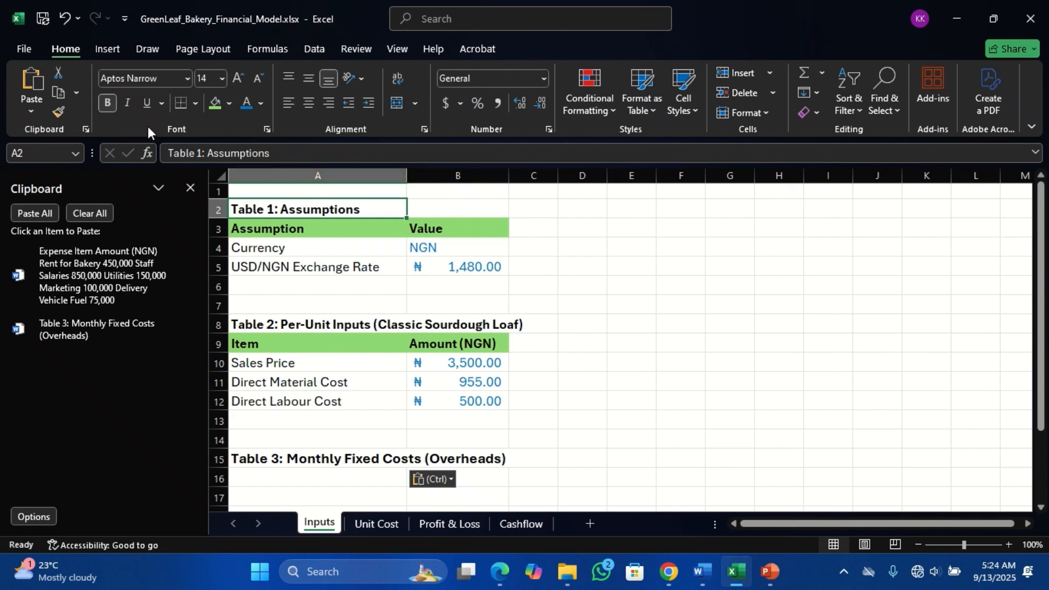
{"action": "left_click", "coordinate": [60, 113]}
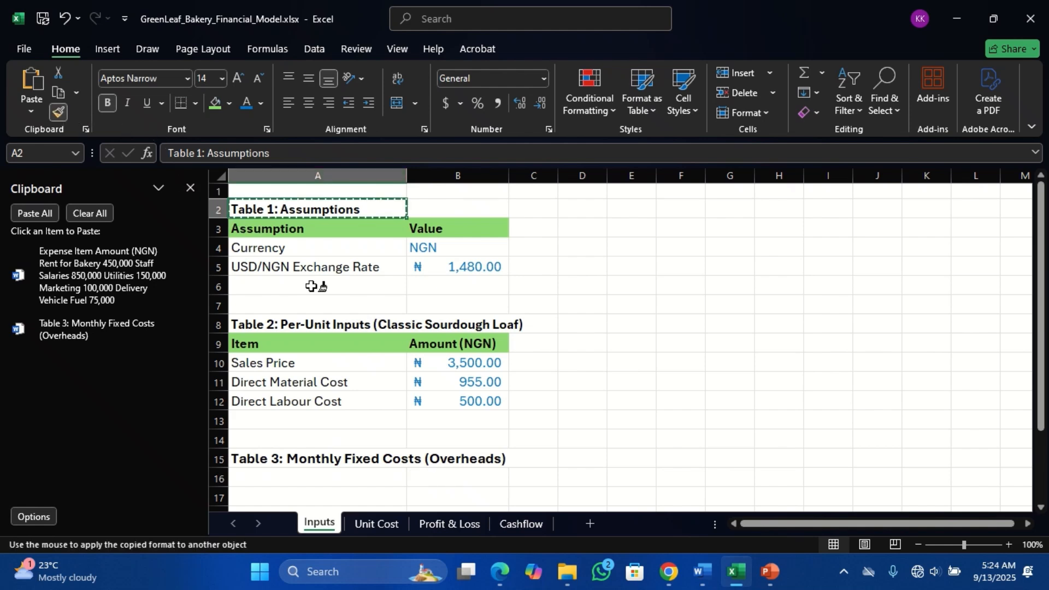
{"action": "left_click", "coordinate": [295, 323]}
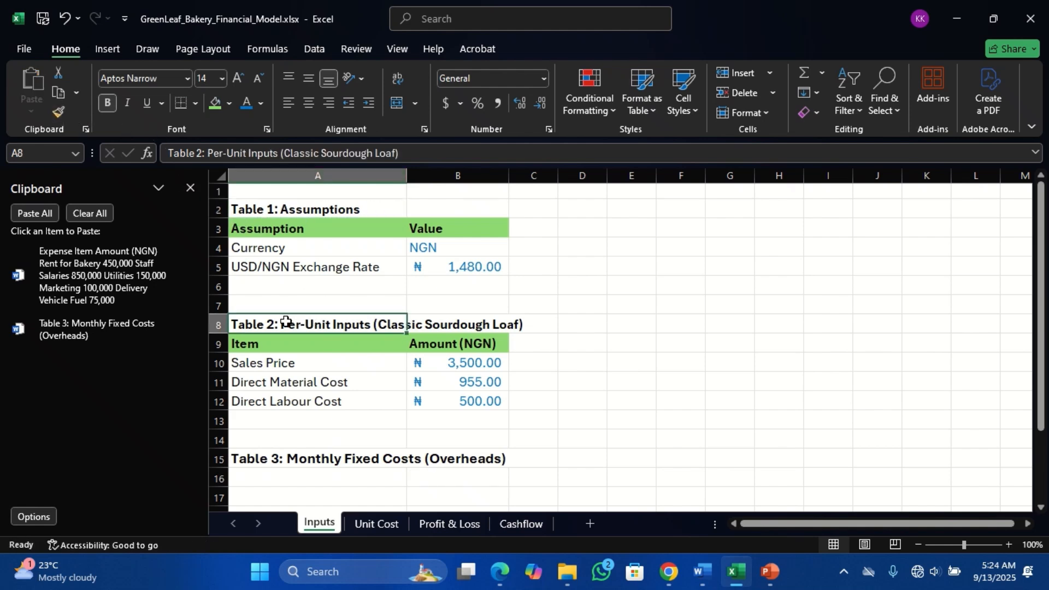
{"action": "left_click", "coordinate": [60, 111]}
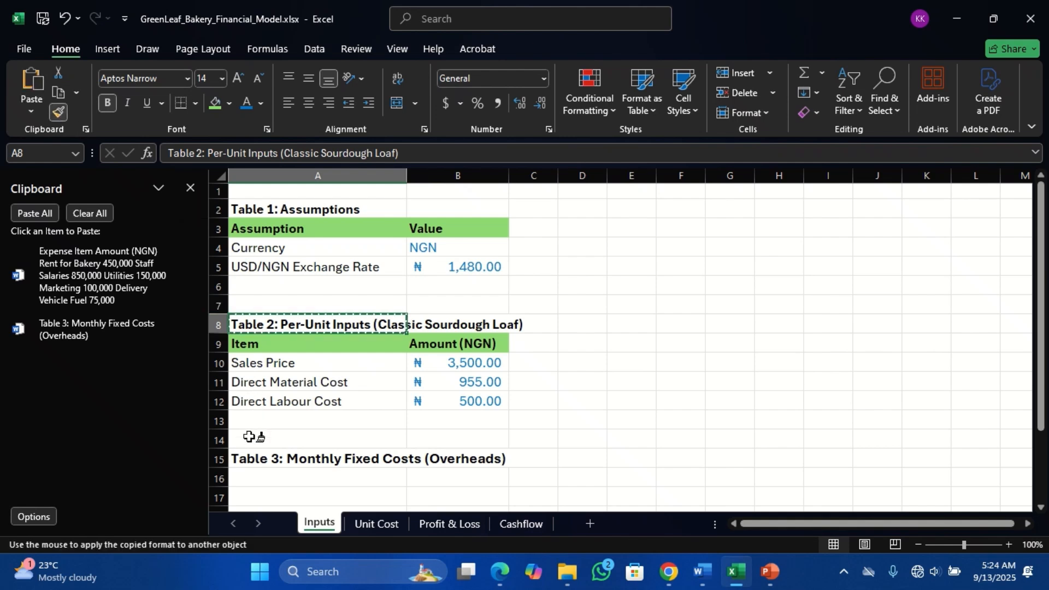
{"action": "left_click", "coordinate": [251, 455]}
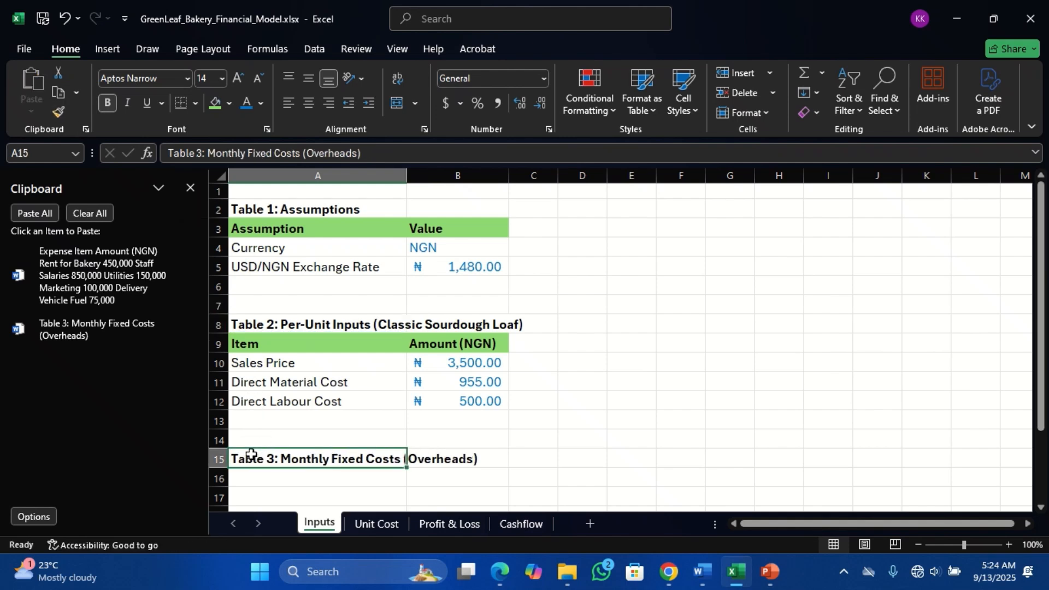
- Paste the collected expense table at A16 using Match Destination Formatting and close the Clipboard history
{"action": "left_click", "coordinate": [302, 481]}
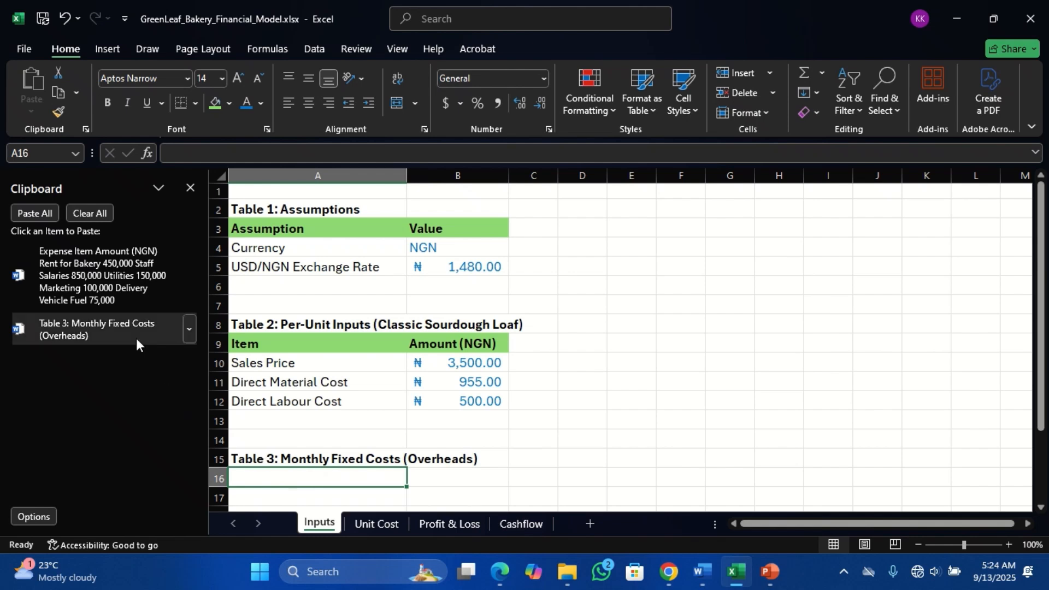
{"action": "left_click", "coordinate": [85, 276]}
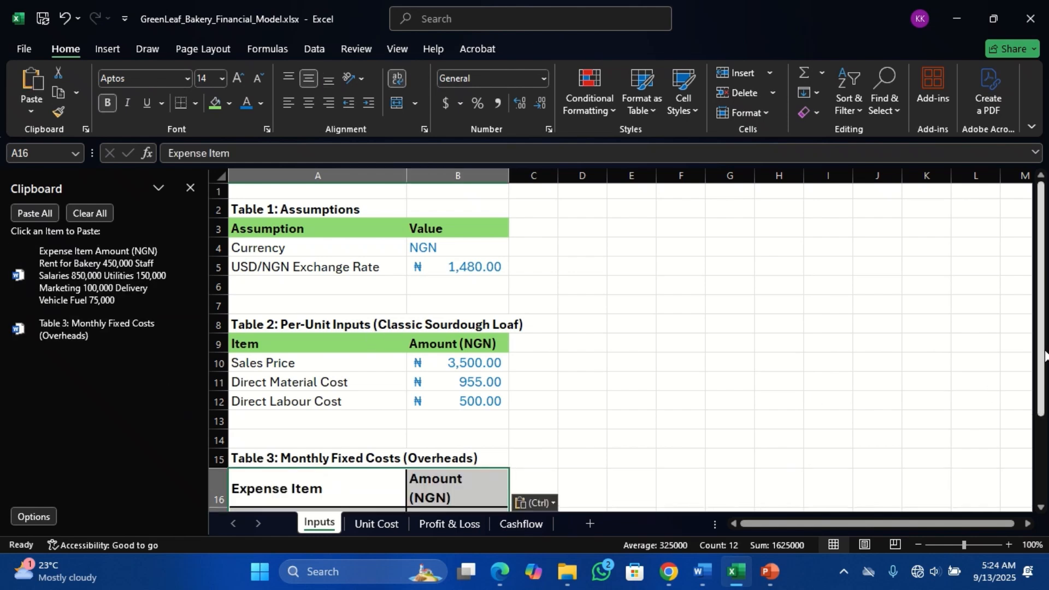
{"action": "left_click_drag", "start_coordinate": [1044, 355], "coordinate": [1041, 361]}
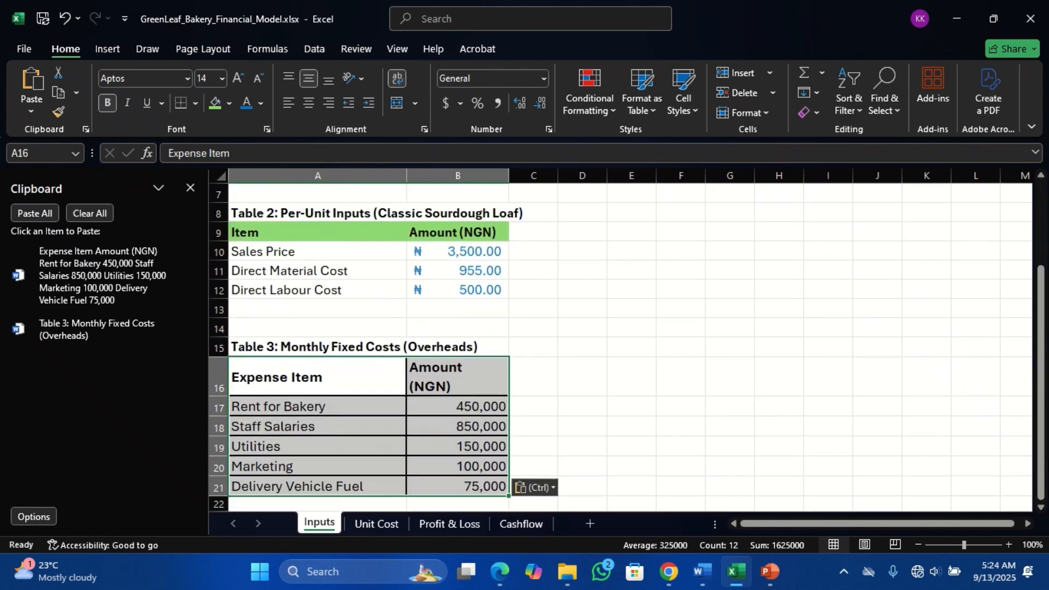
{"action": "left_click", "coordinate": [555, 490]}
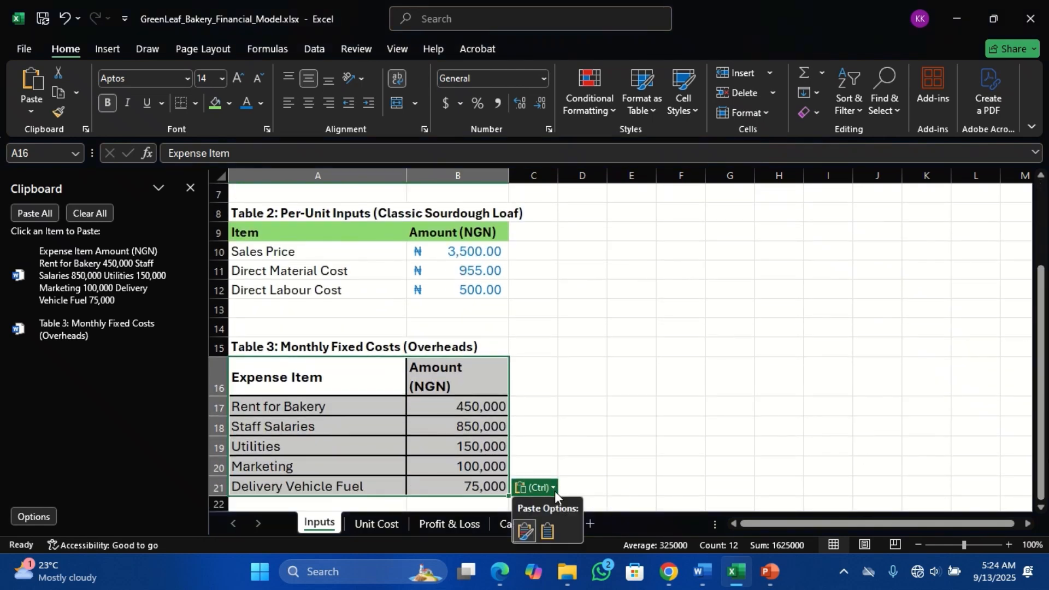
{"action": "left_click", "coordinate": [546, 534]}
{"action": "left_click", "coordinate": [577, 446]}
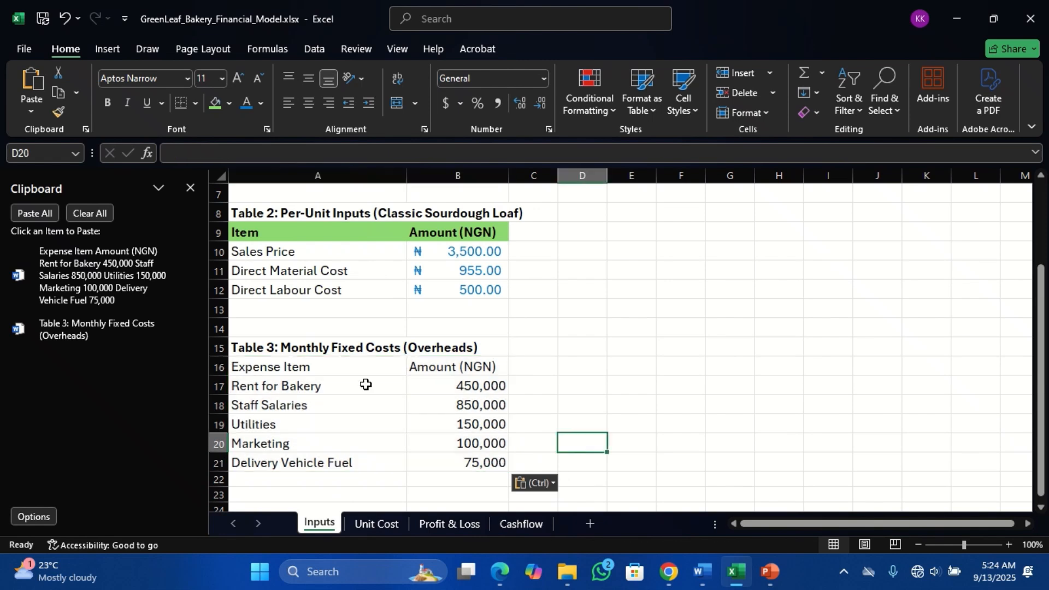
{"action": "left_click", "coordinate": [84, 130]}
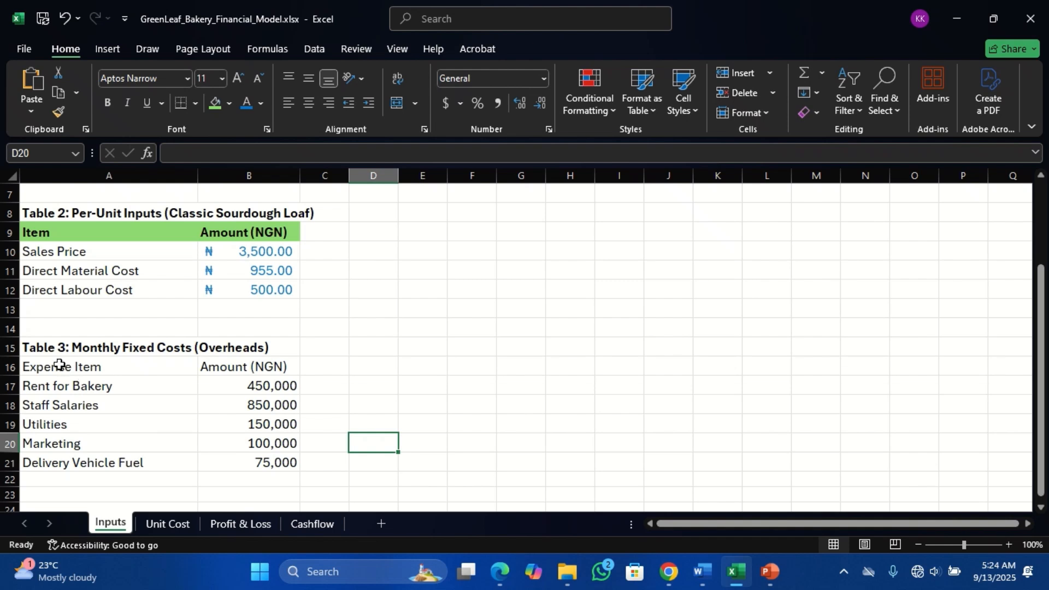
{"action": "left_click_drag", "start_coordinate": [59, 365], "coordinate": [218, 365]}
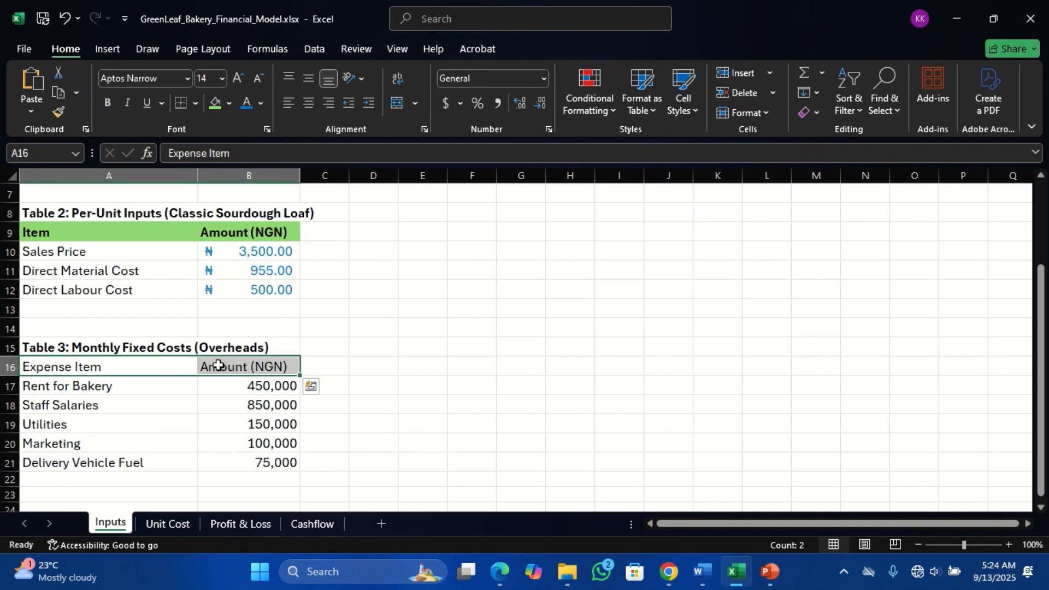
{"action": "left_click", "coordinate": [88, 229]}
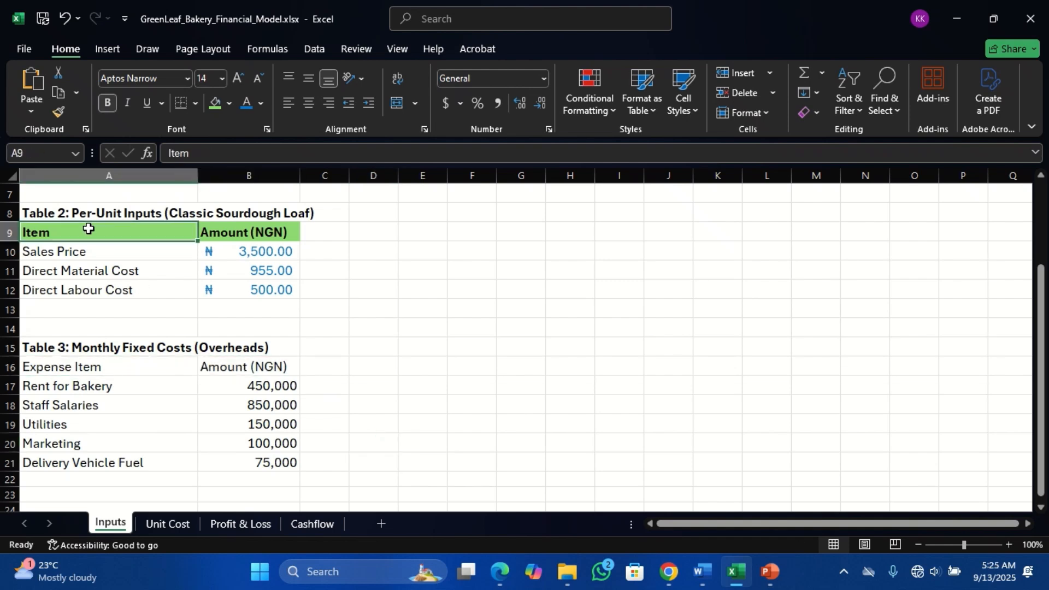
{"action": "left_click", "coordinate": [58, 113]}
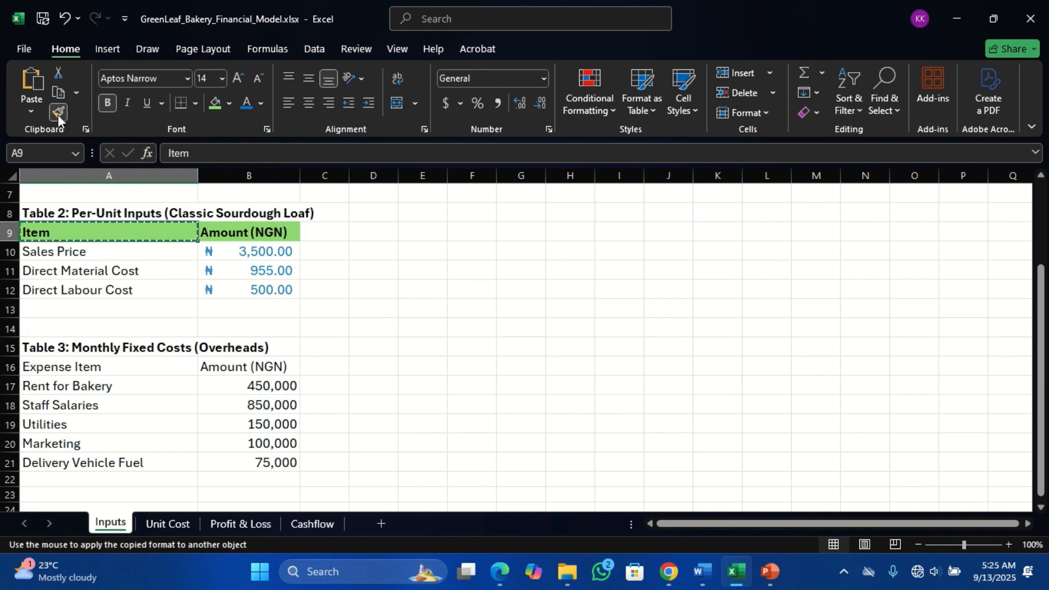
{"action": "left_click", "coordinate": [35, 343]}
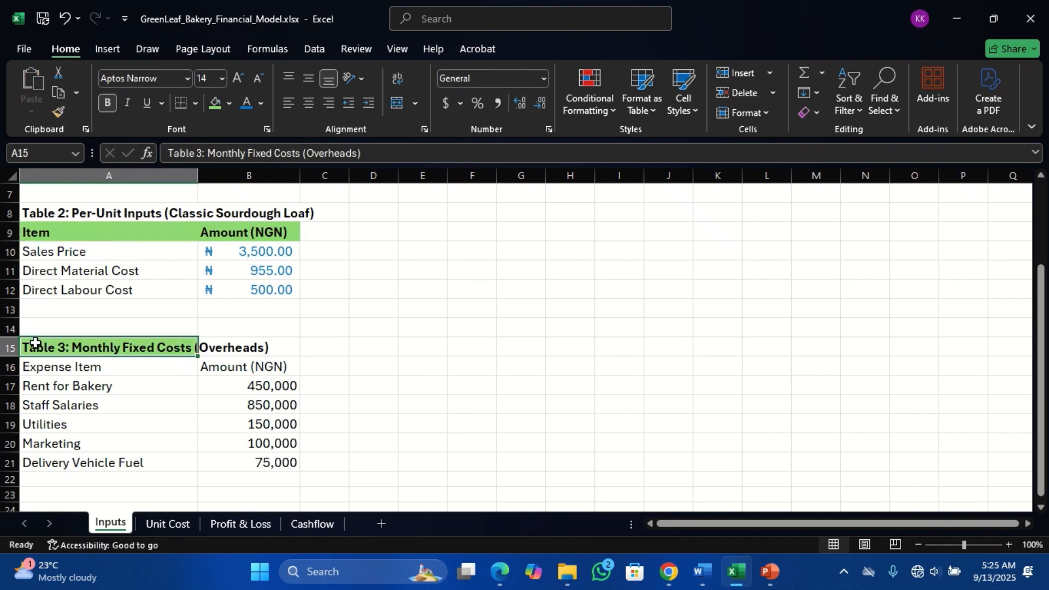
{"action": "left_click", "coordinate": [62, 21]}
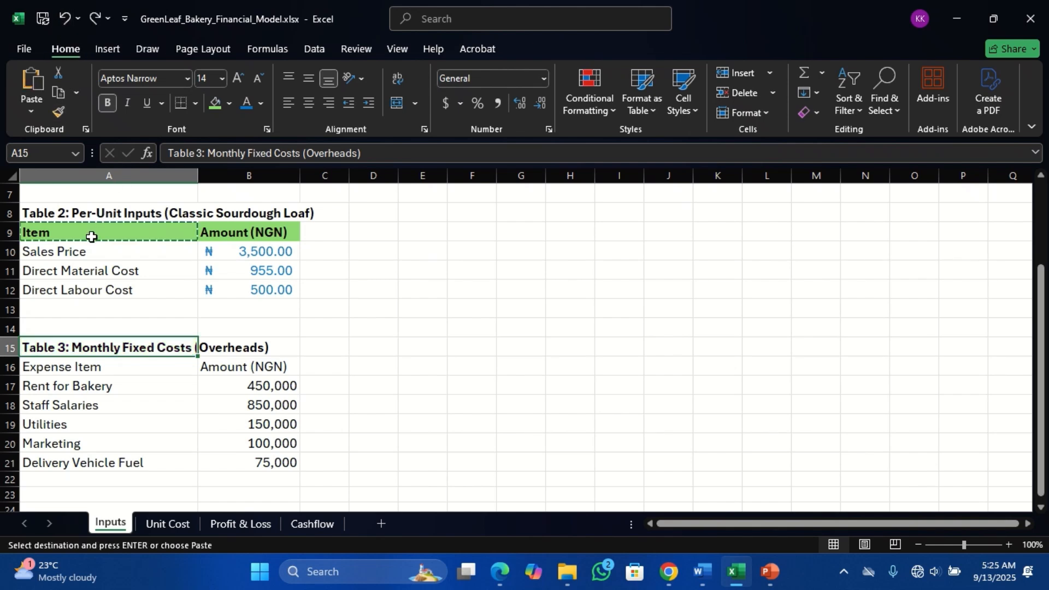
{"action": "left_click", "coordinate": [327, 324]}
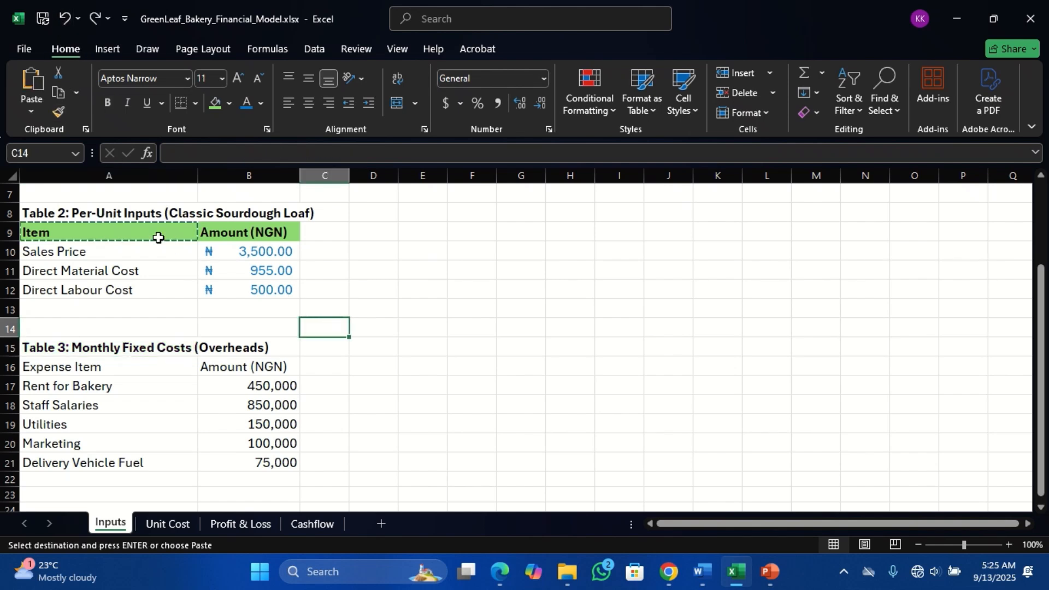
{"action": "key", "text": "Escape"}
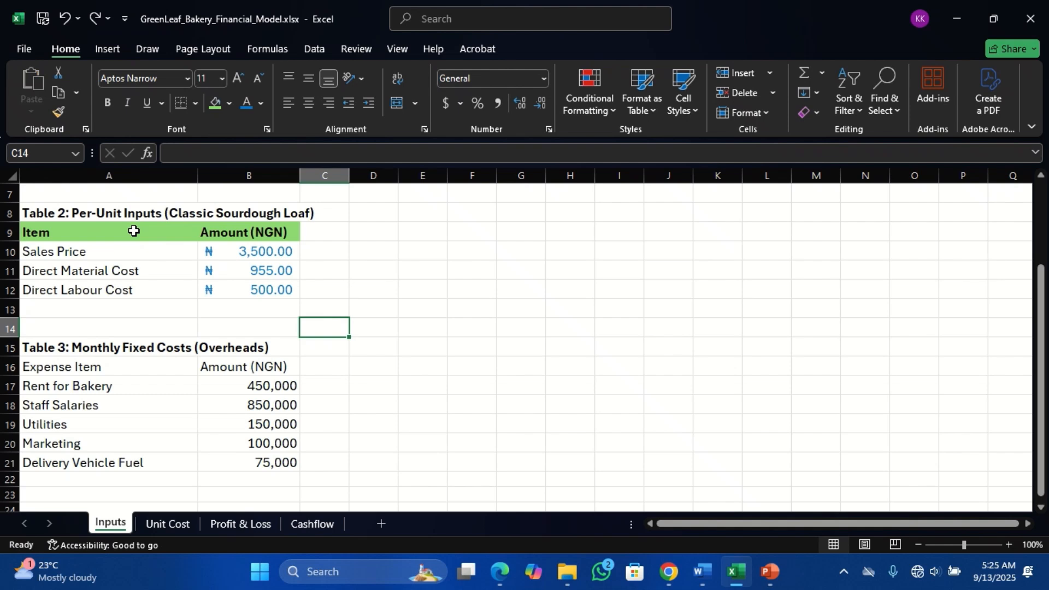
- Copy the bold green header format of A9 onto the Table 3 header cells A16:B16 with Format Painter
{"action": "left_click", "coordinate": [134, 231]}
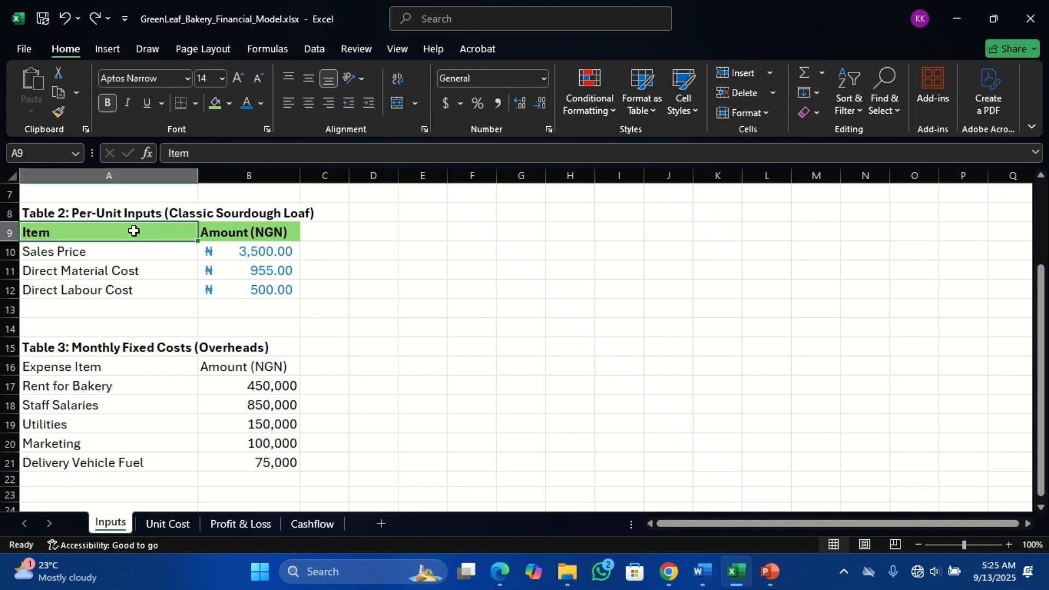
{"action": "left_click", "coordinate": [59, 113]}
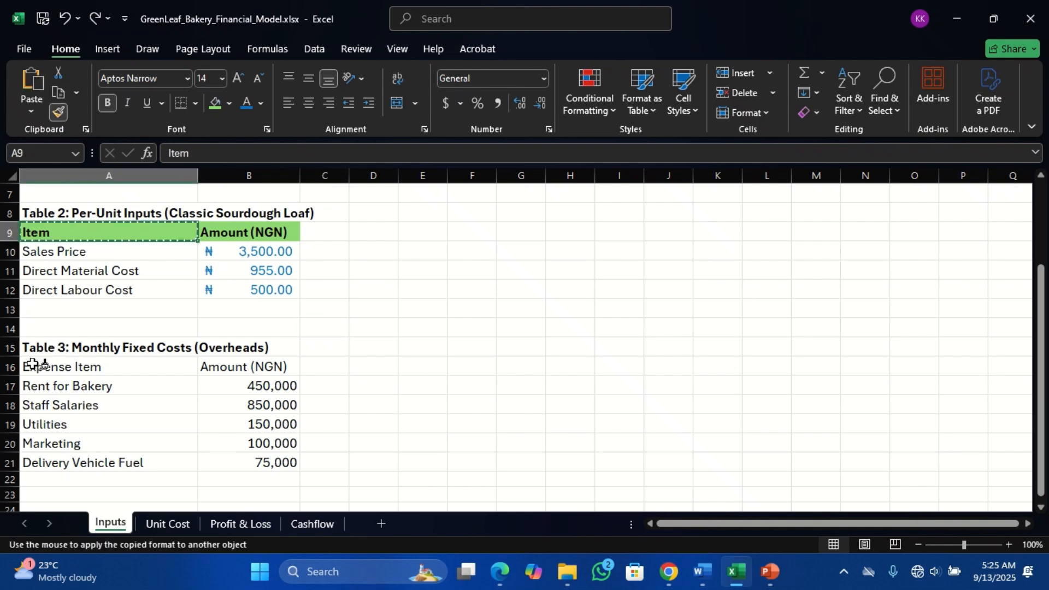
{"action": "left_click_drag", "start_coordinate": [33, 365], "coordinate": [210, 364]}
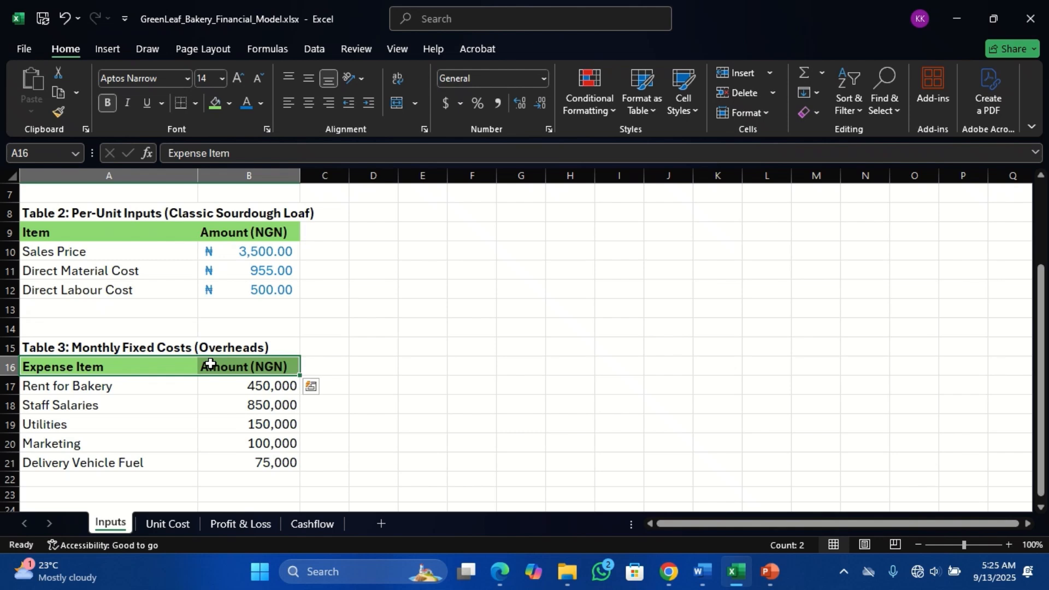
- Apply the Sales Price amount's ₦ Accounting format and blue font to the fixed cost amounts in B17:B21 with Format Painter
{"action": "left_click", "coordinate": [263, 384]}
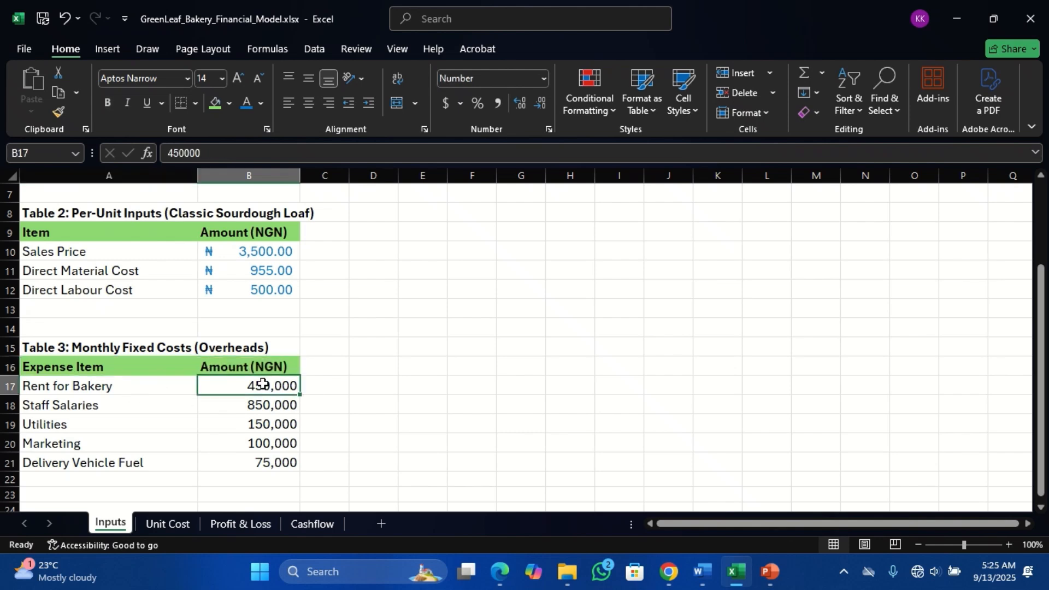
{"action": "left_click", "coordinate": [265, 250]}
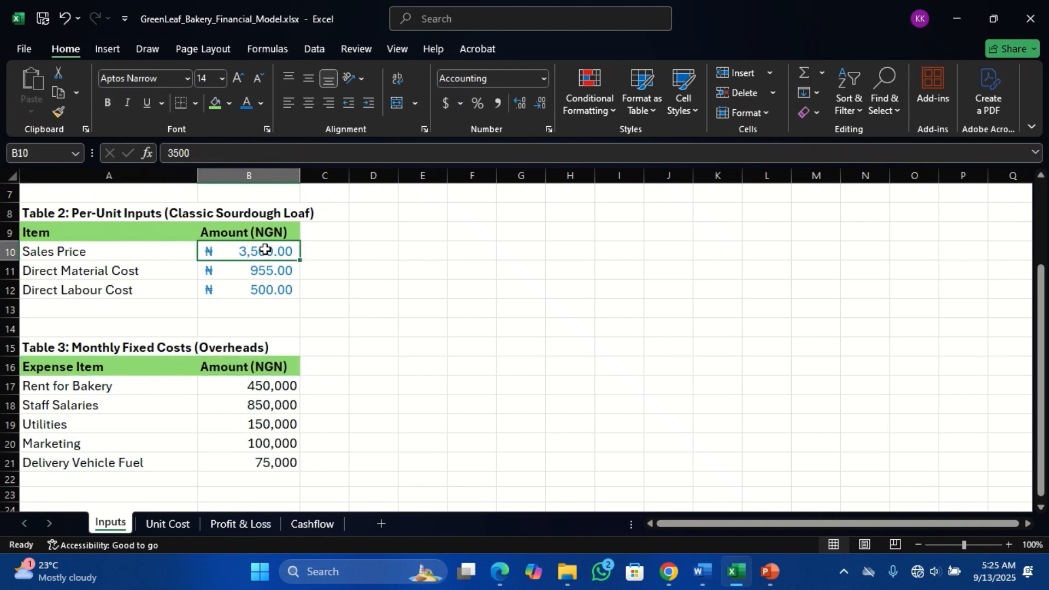
{"action": "left_click", "coordinate": [59, 113]}
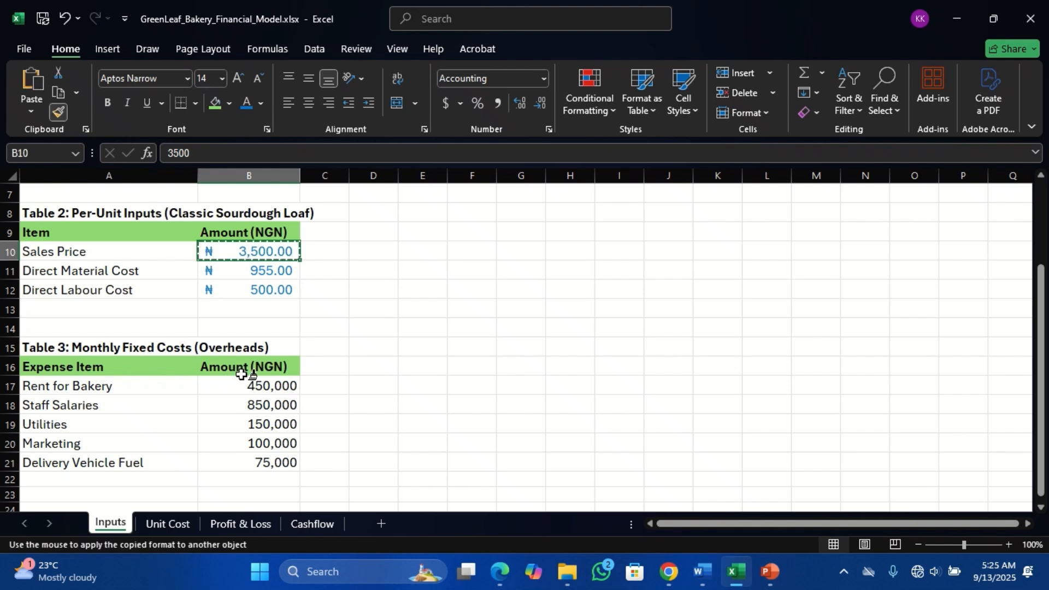
{"action": "left_click_drag", "start_coordinate": [241, 381], "coordinate": [241, 459]}
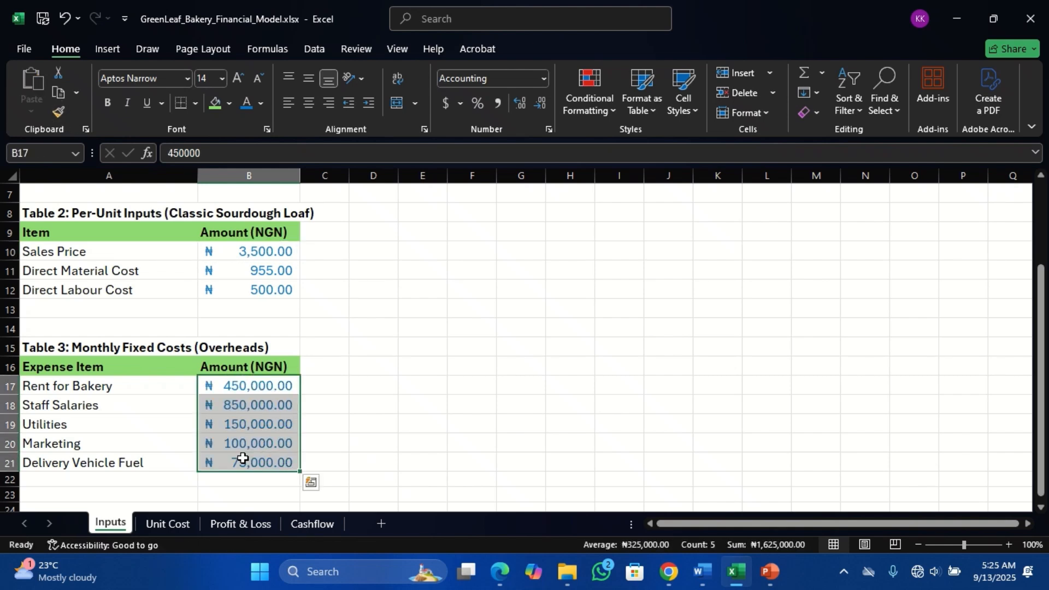
{"action": "left_click", "coordinate": [214, 481]}
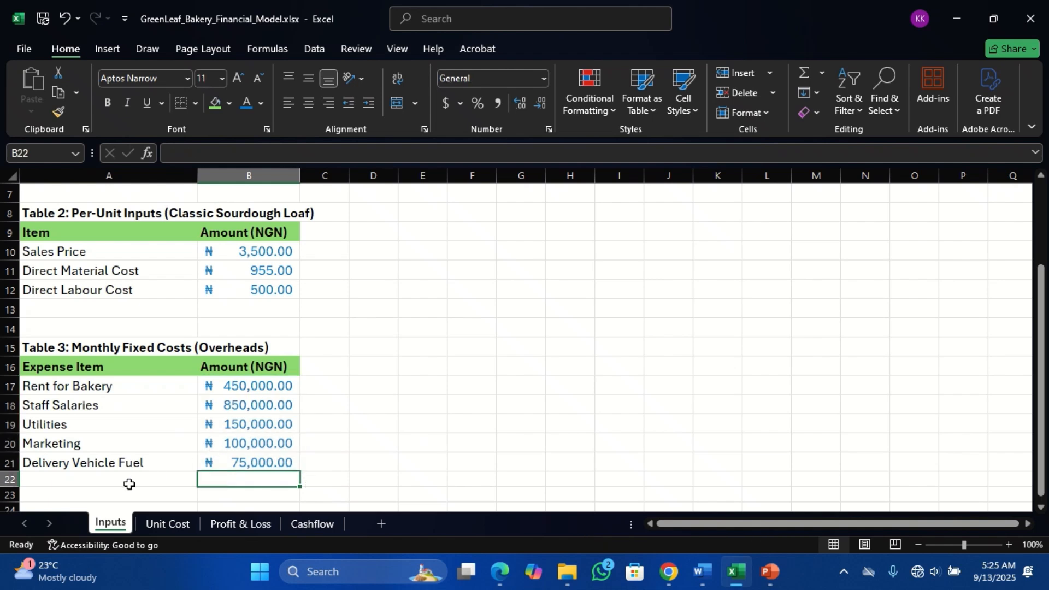
- Delete the empty sheet rows 1, 6, 7, 13 and 14 together to close the gaps around the three tables
{"action": "left_click", "coordinate": [129, 484]}
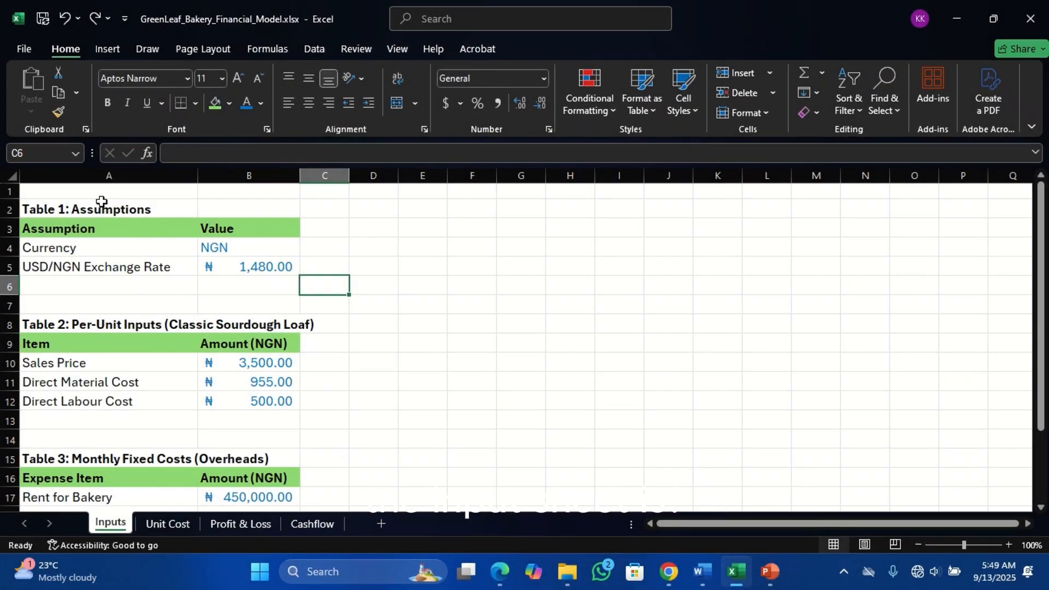
{"action": "left_click", "coordinate": [75, 191]}
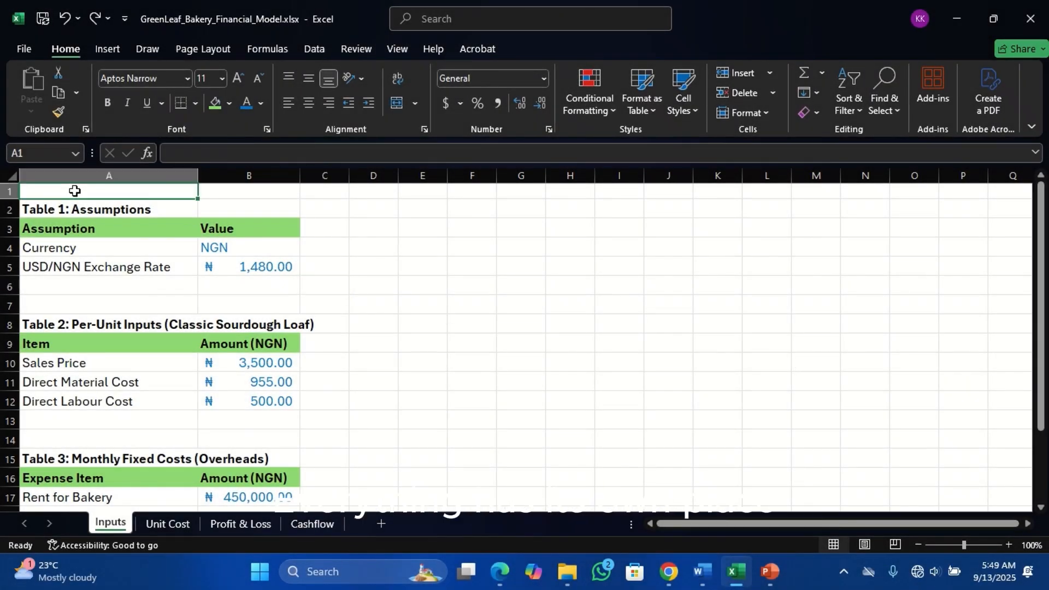
{"action": "left_click", "coordinate": [72, 285], "text": "ctrl"}
{"action": "left_click", "coordinate": [85, 307], "text": "ctrl"}
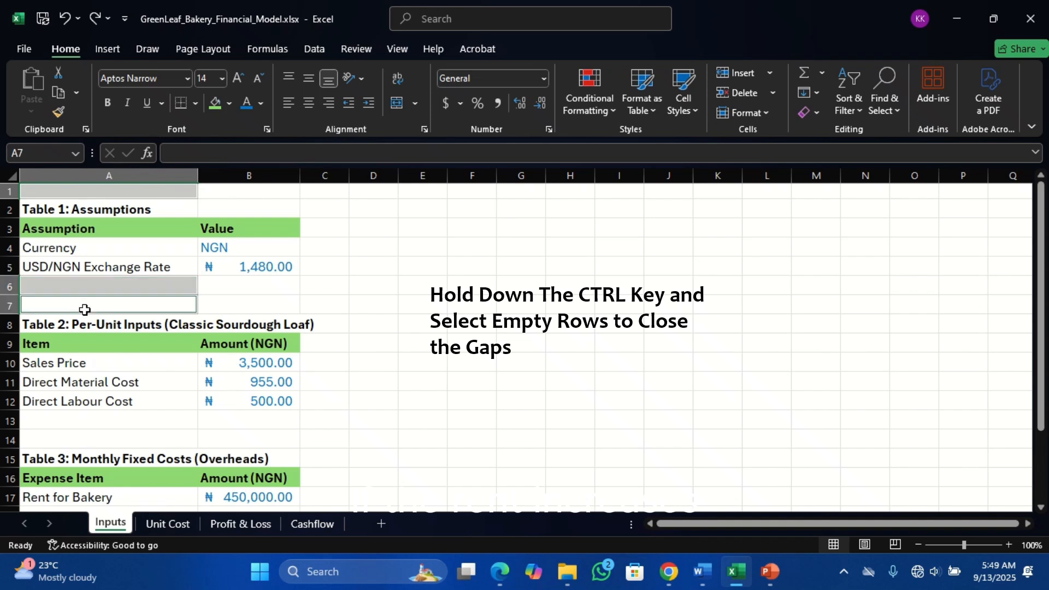
{"action": "left_click", "coordinate": [49, 421], "text": "ctrl"}
{"action": "left_click", "coordinate": [59, 441], "text": "ctrl"}
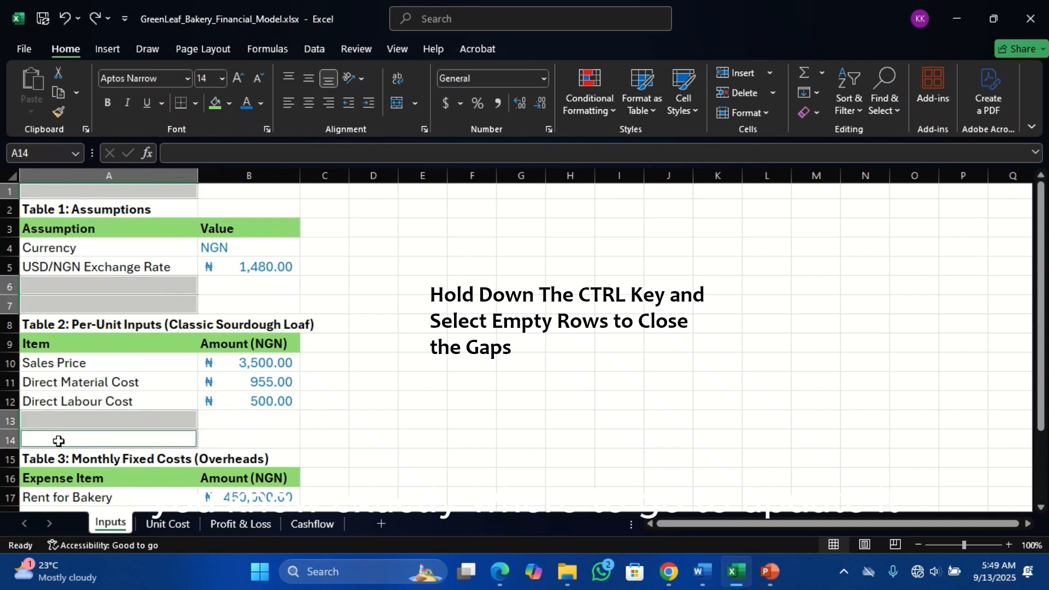
{"action": "left_click", "coordinate": [773, 95]}
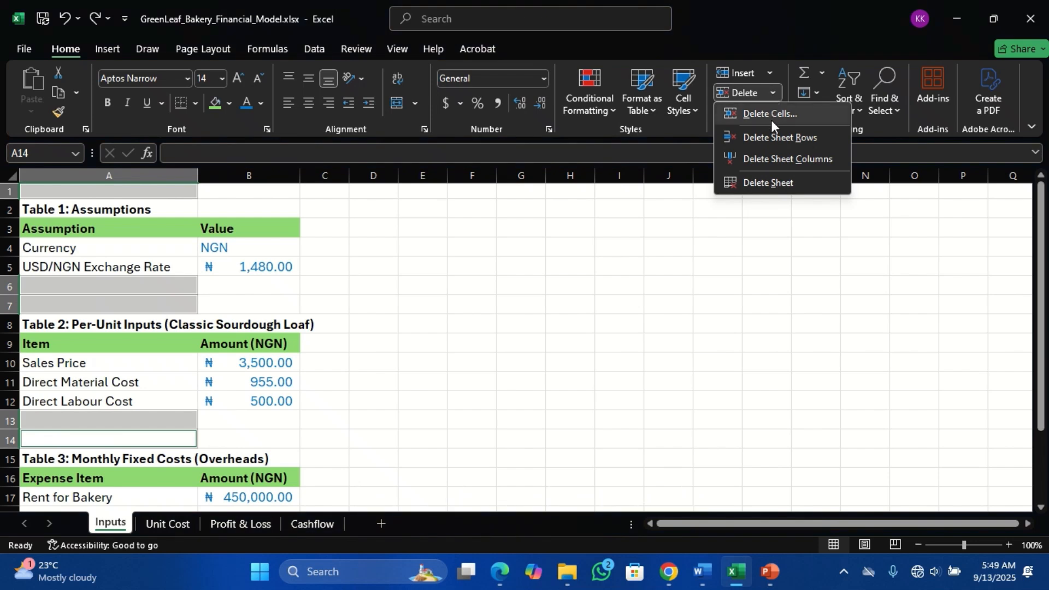
{"action": "left_click", "coordinate": [776, 137]}
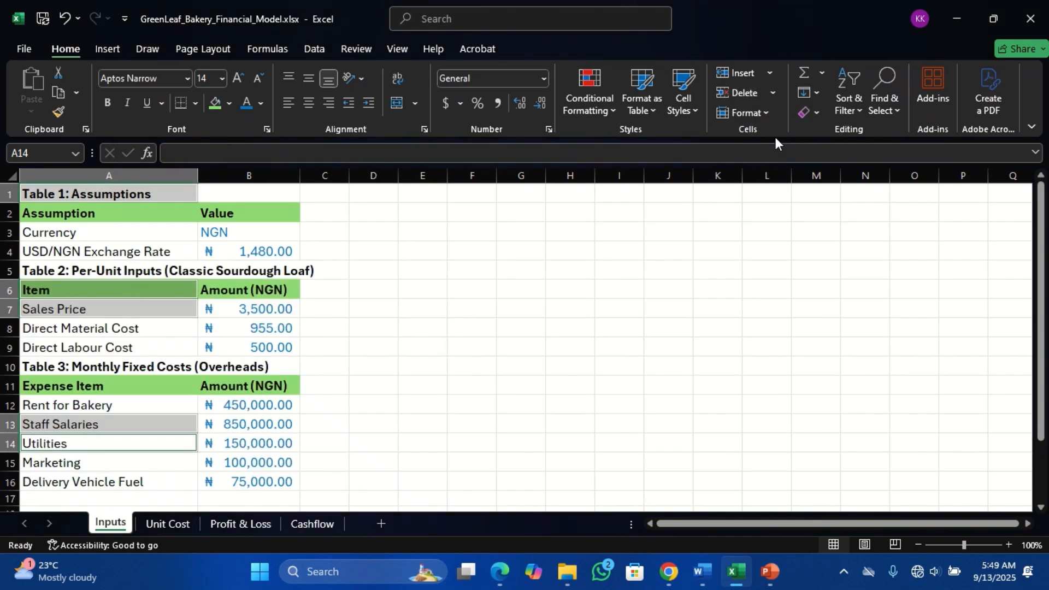
{"action": "left_click", "coordinate": [652, 283]}
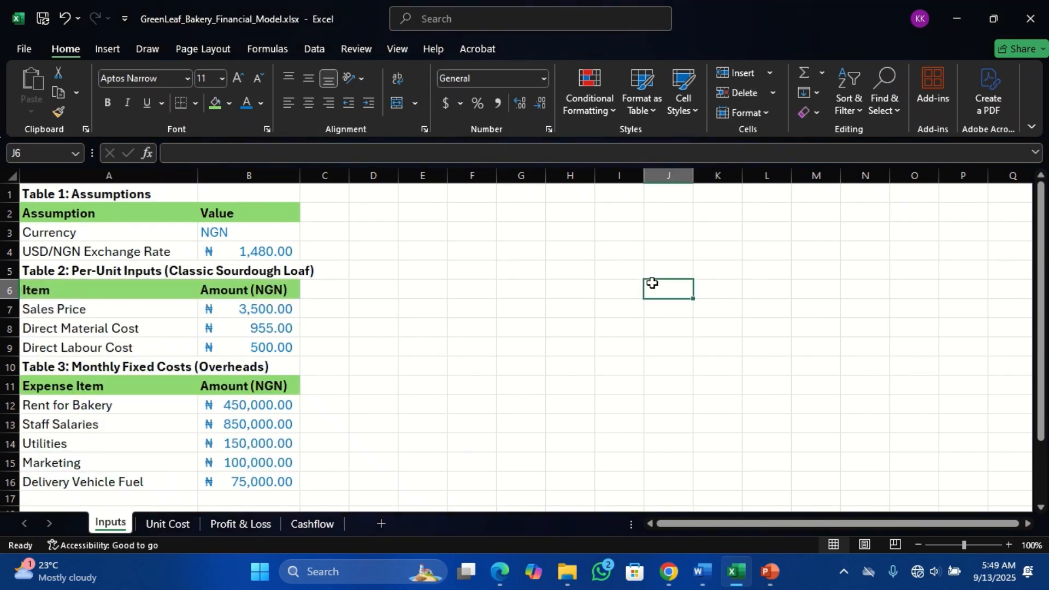
- Switch the ribbon display to full-screen mode to view all three input tables at once
{"action": "left_click", "coordinate": [1031, 130]}
{"action": "left_click", "coordinate": [971, 166]}
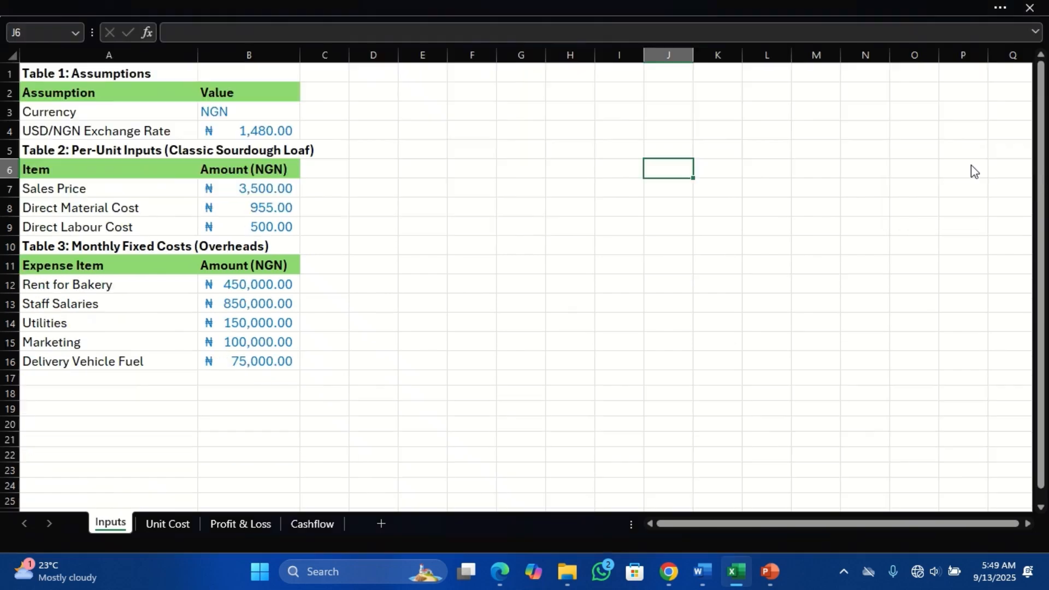
{"action": "left_click", "coordinate": [89, 93]}
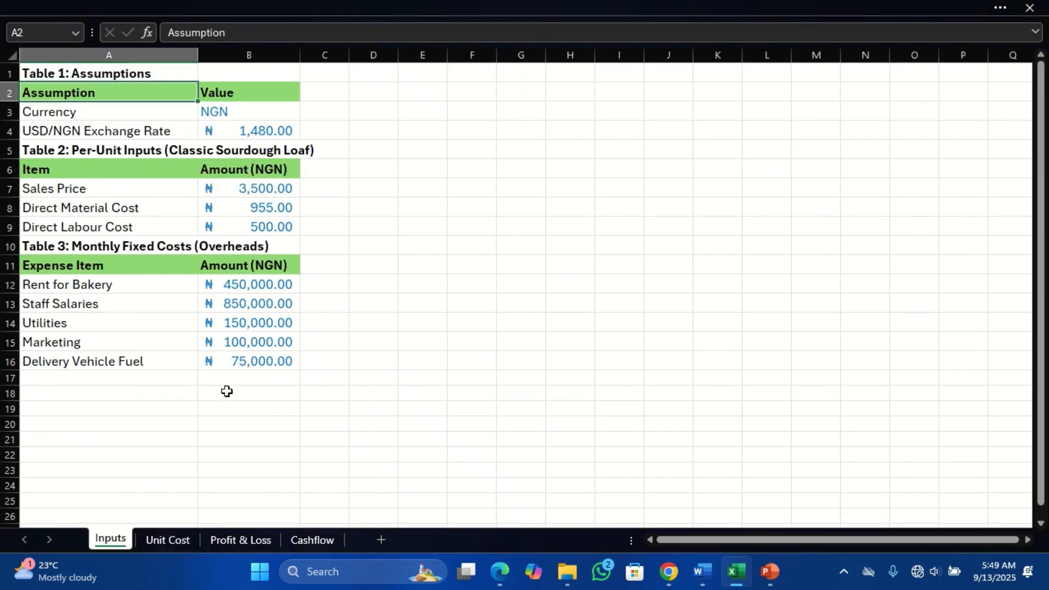
{"action": "left_click", "coordinate": [102, 383]}
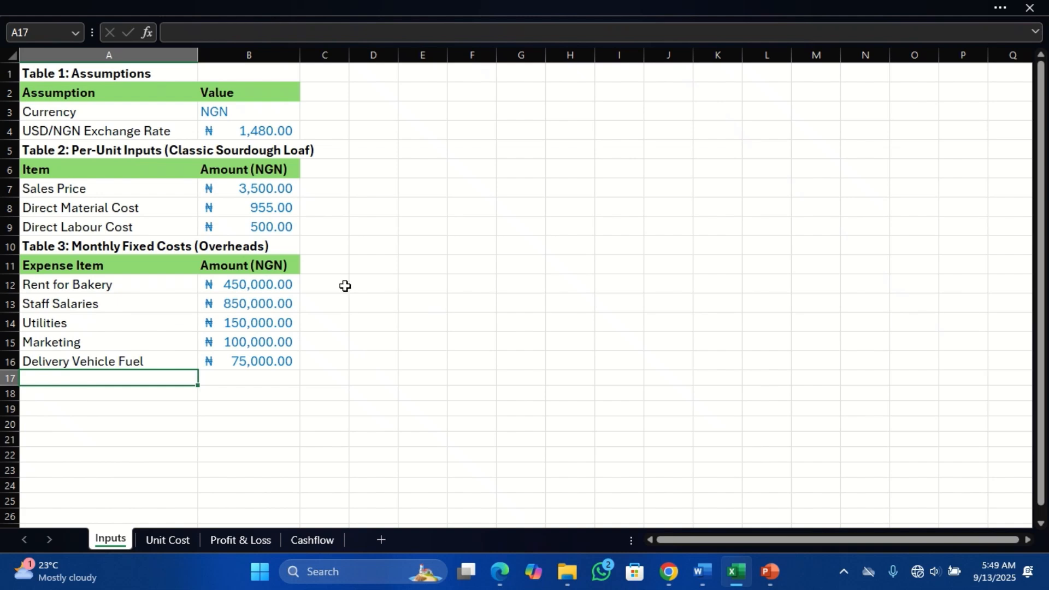